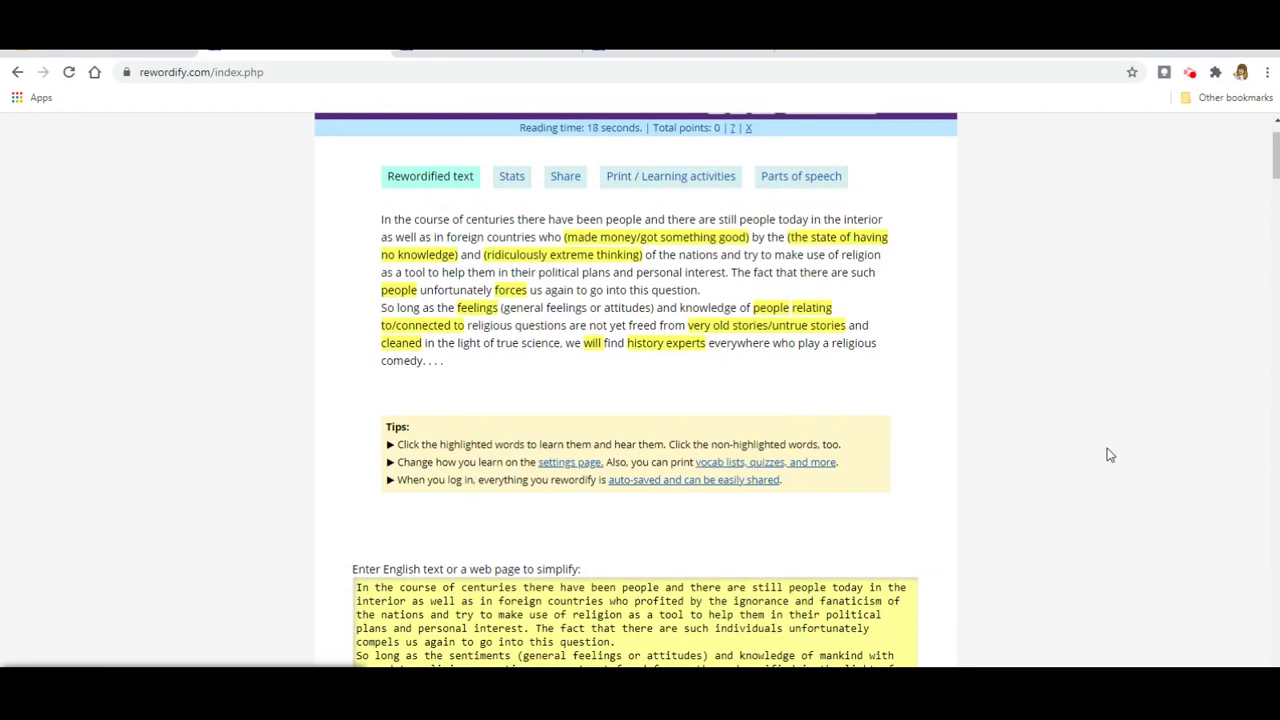
Step: Check the original words behind the highlighted "made money/got something good", "the state of having no knowledge" and "ridiculously extreme thinking", playing the first one's pronunciation
left_click(665, 243)
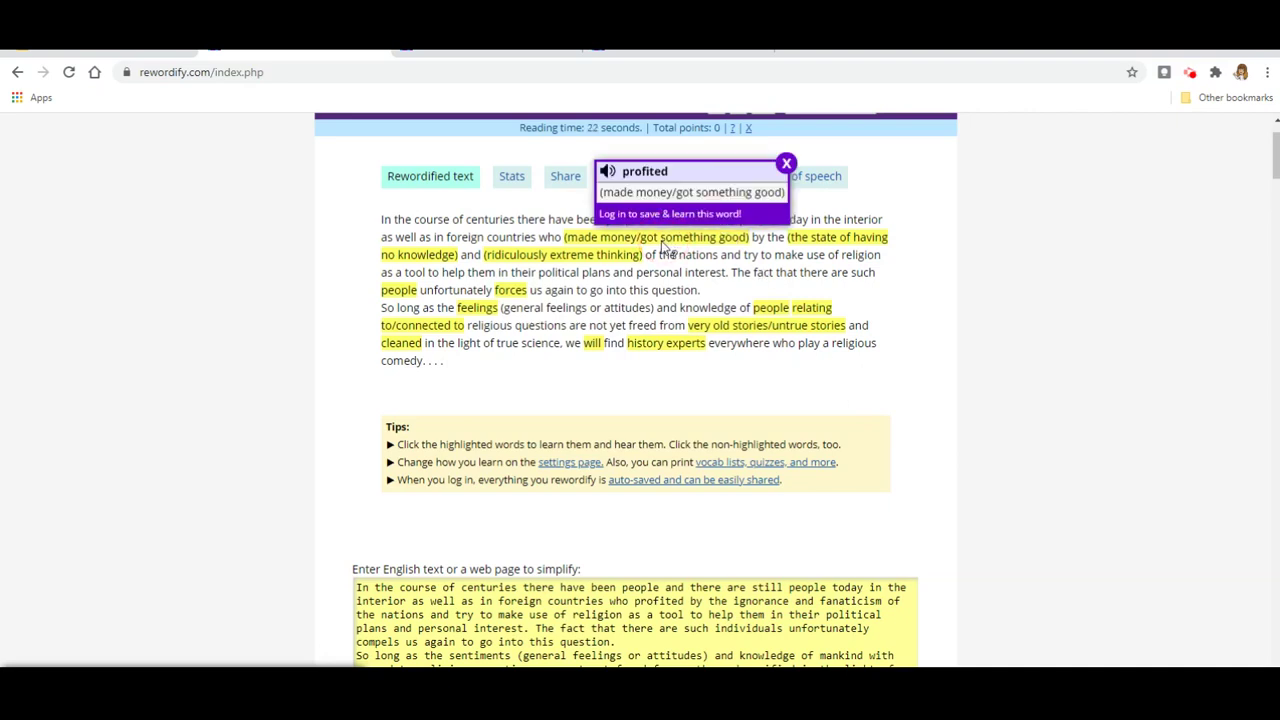
left_click(605, 177)
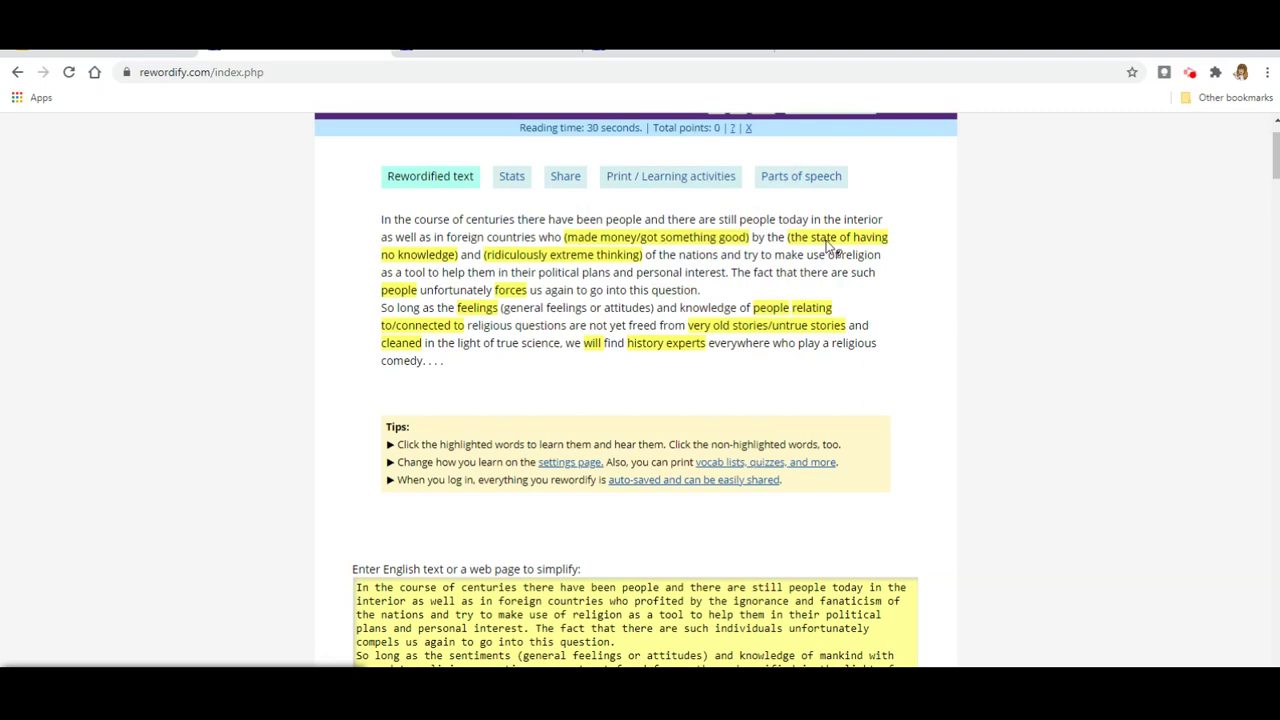
mouse_move(828, 245)
left_click(428, 255)
left_click(570, 256)
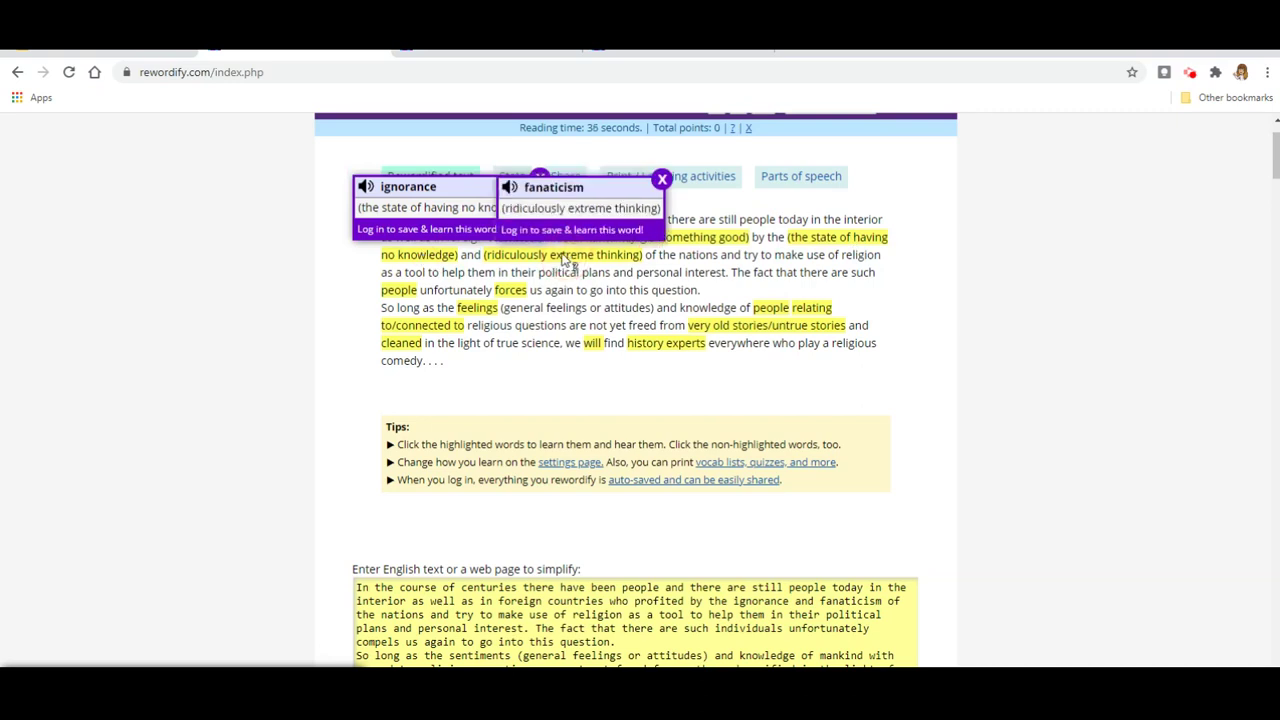
left_click(662, 179)
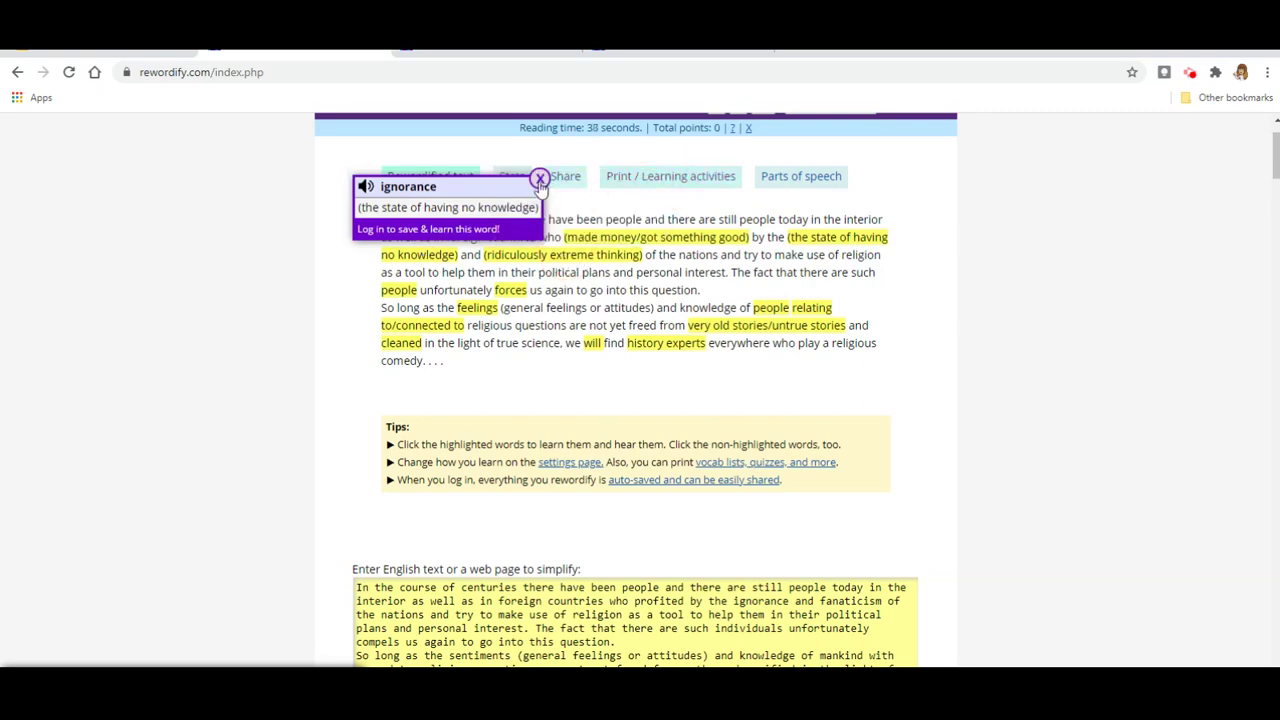
left_click(539, 177)
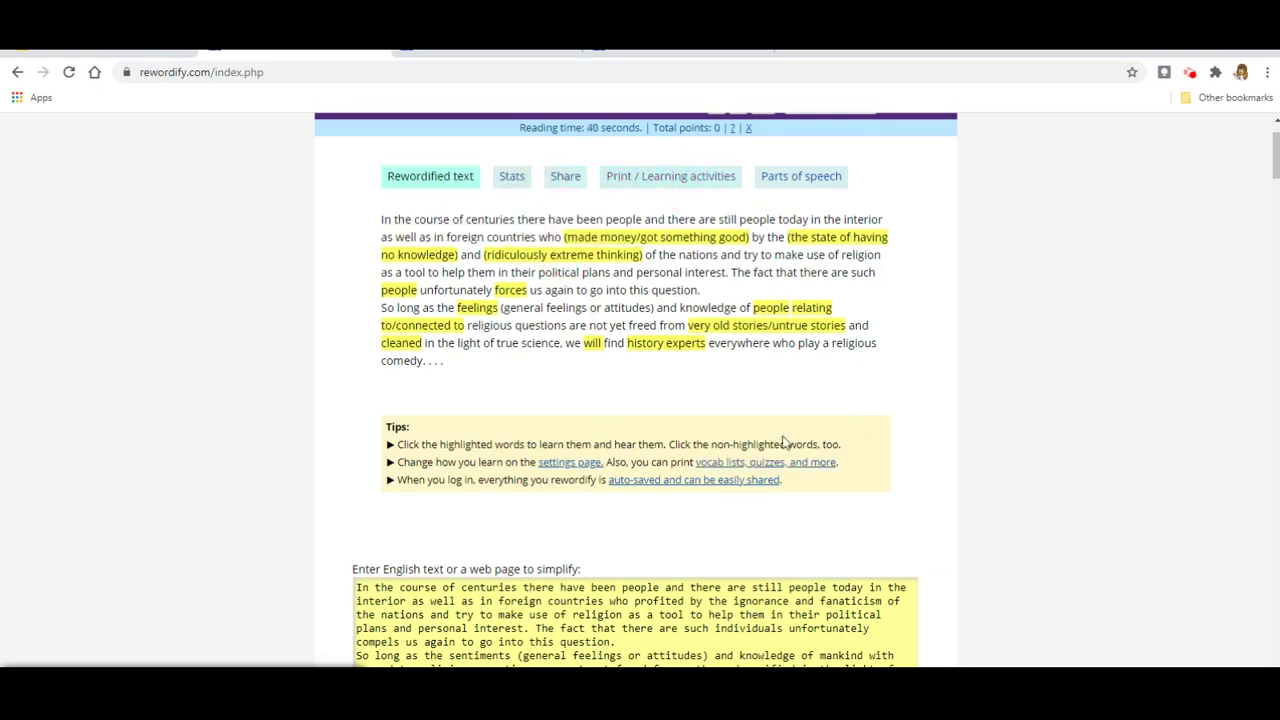
Step: Set the display mode to show hard and easier words inline and the rewordifying level to Level 2, and save the settings
left_click(582, 465)
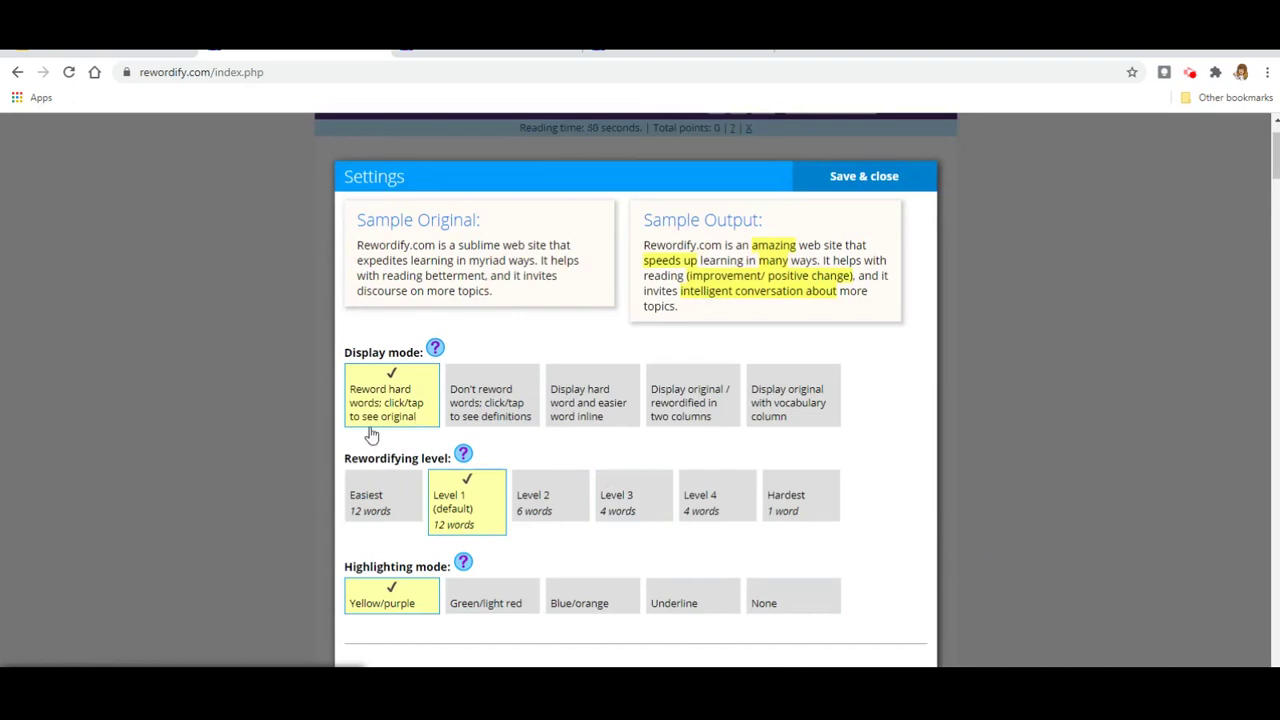
left_click(588, 417)
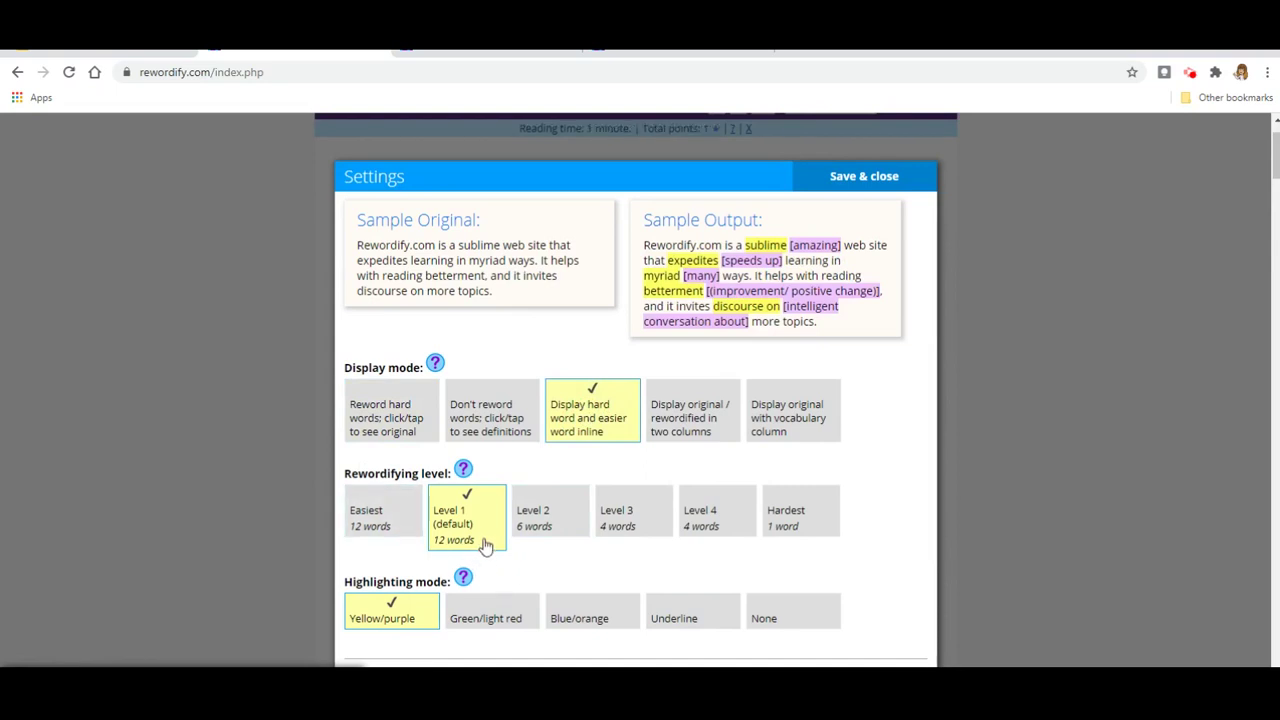
left_click(531, 518)
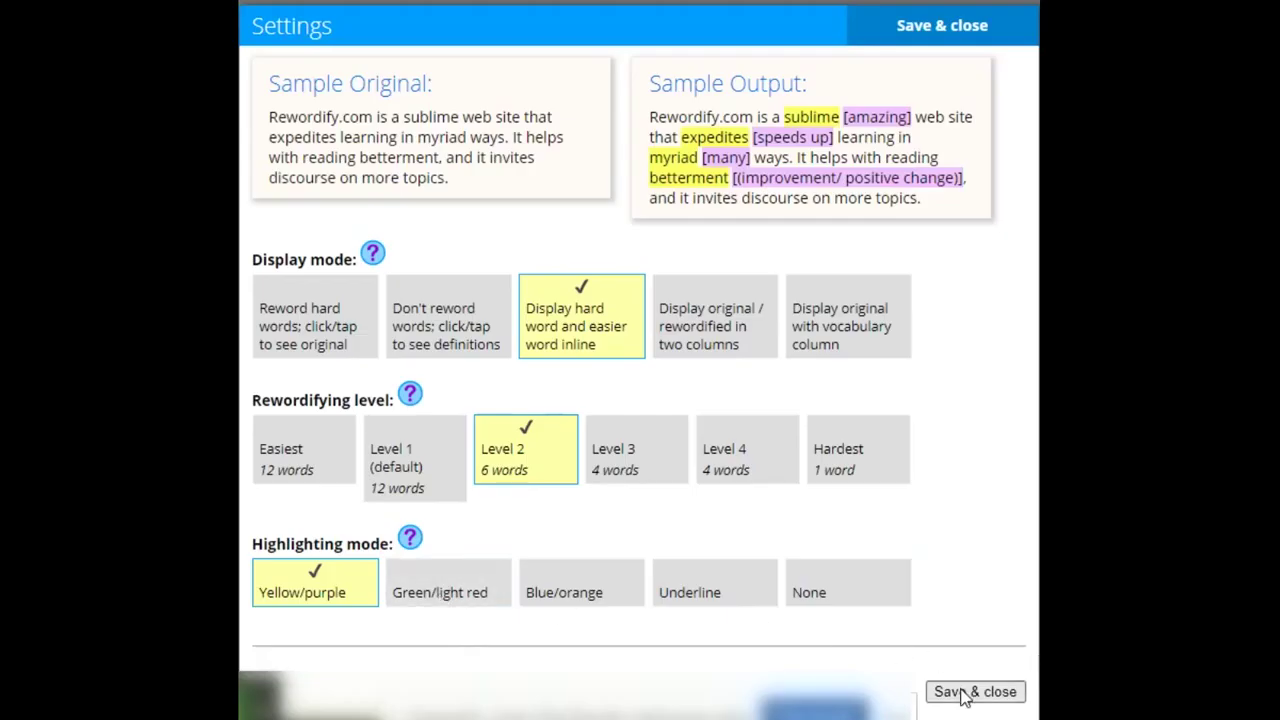
left_click(964, 693)
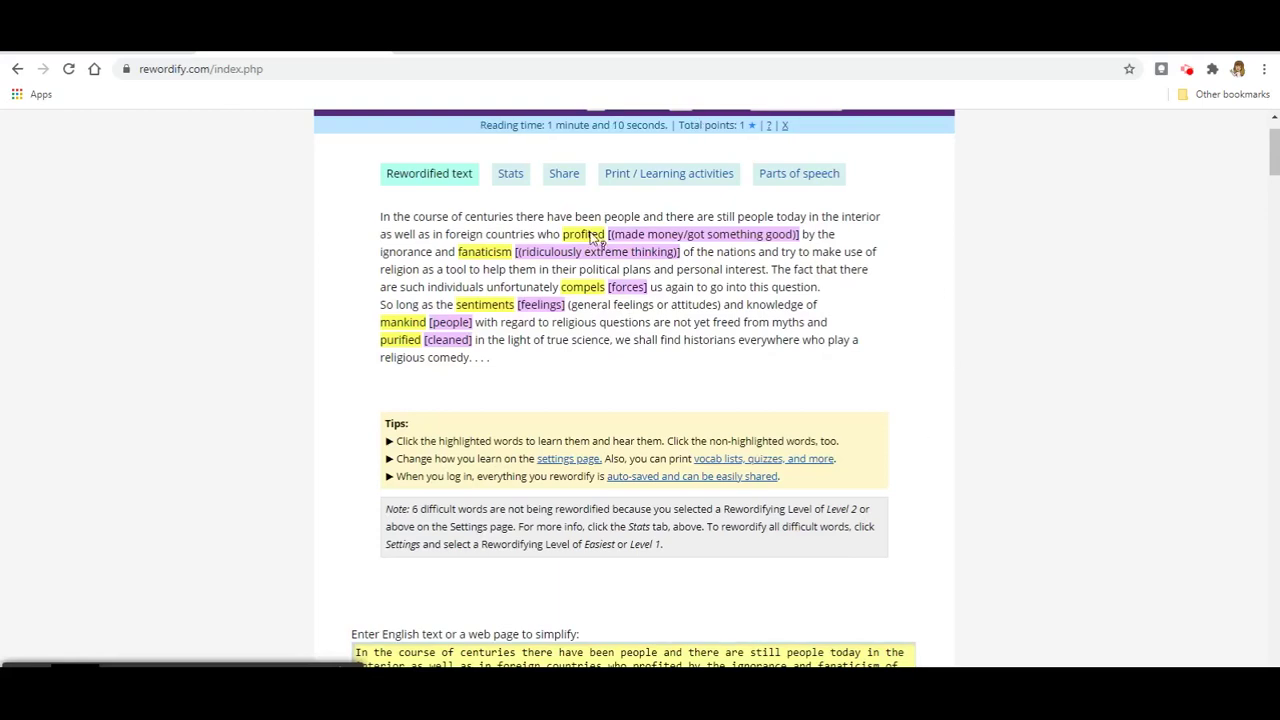
Step: View the definition of "profited" in the rewordified text, close it, and review the tips and the source text below
left_click(592, 235)
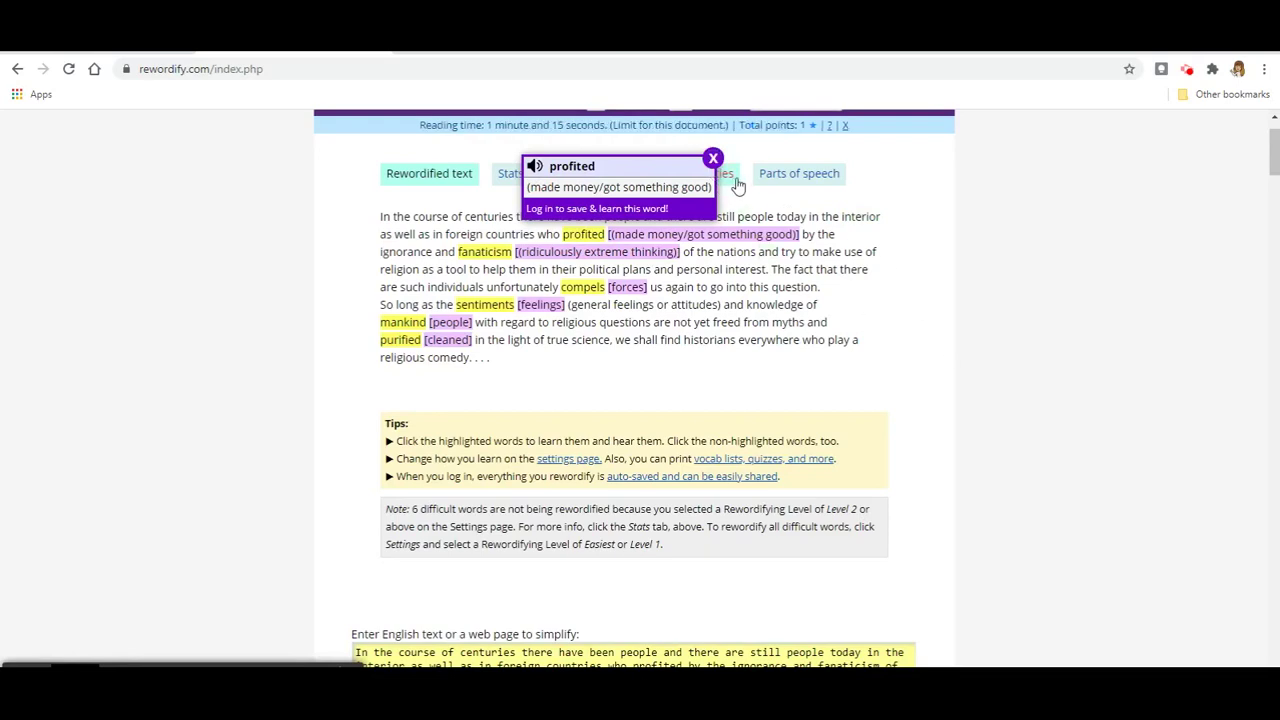
left_click(713, 160)
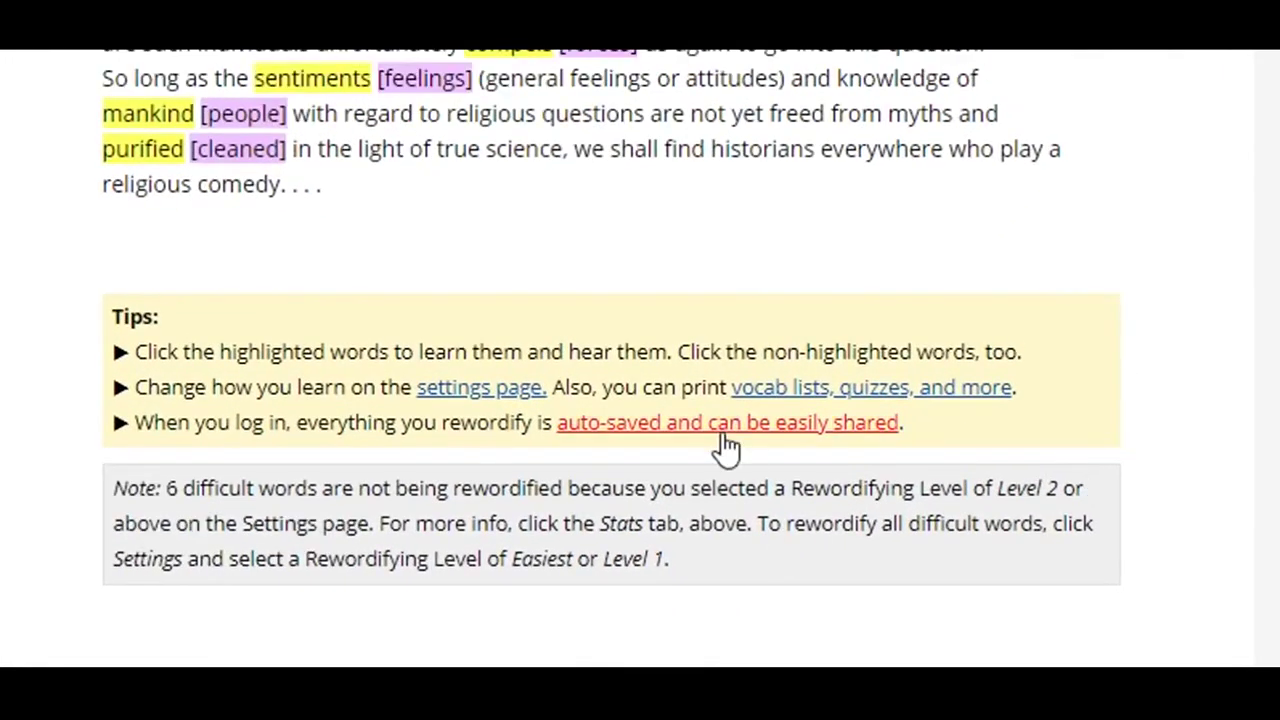
scroll(1090, 447, "down", 3)
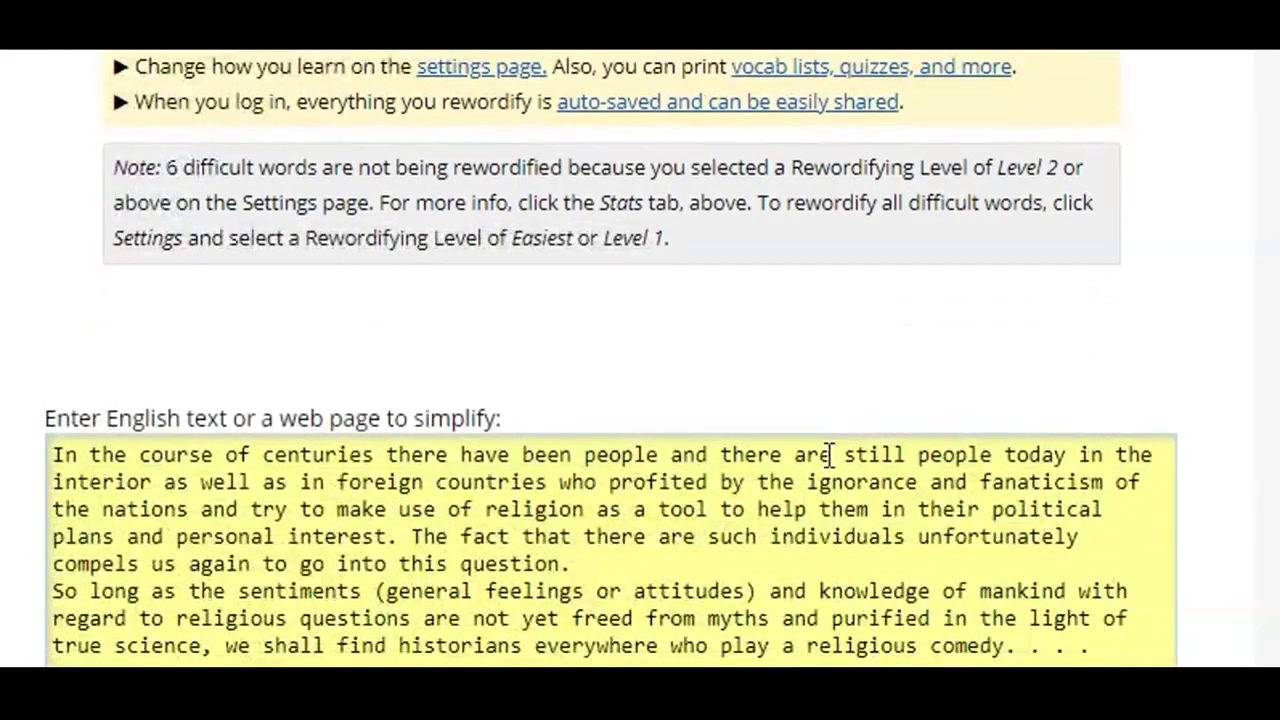
scroll(829, 455, "up", 5)
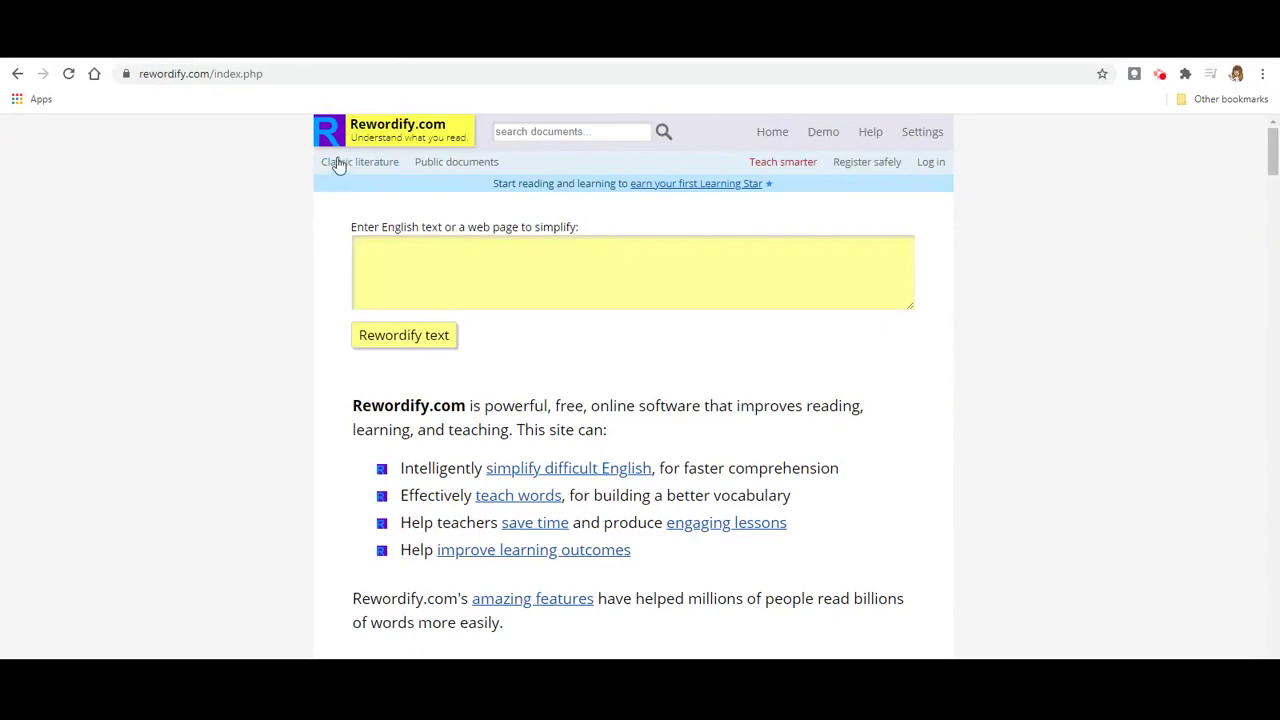
Step: Browse classic literature by author and open The Federalist Papers by Alexander Hamilton, John Jay and James Madison
left_click(338, 172)
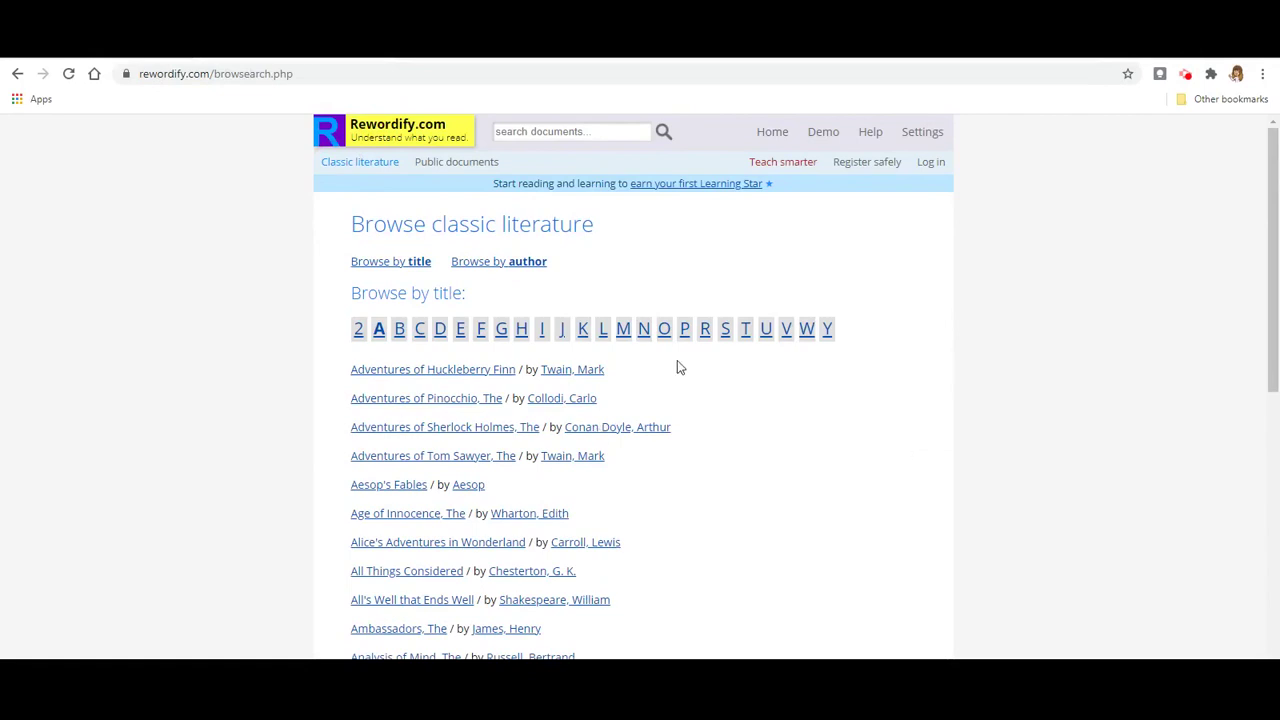
left_click(510, 261)
scroll(764, 386, "down", 1)
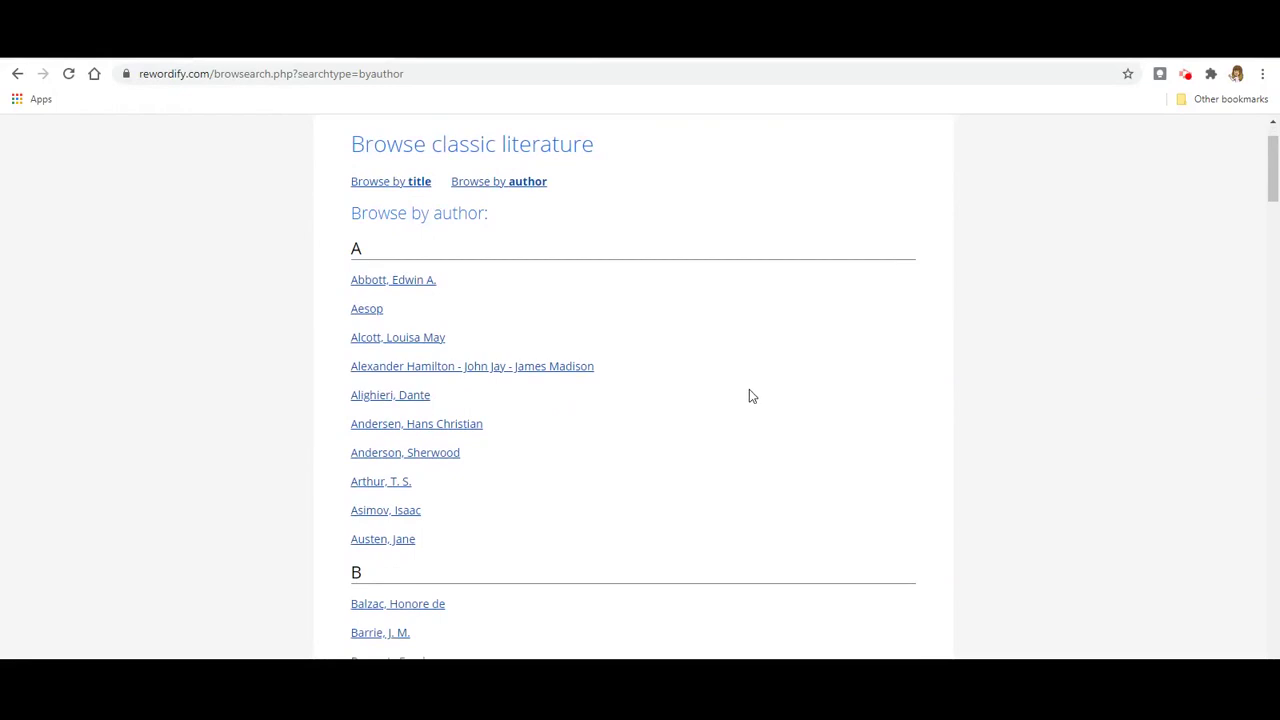
left_click(499, 369)
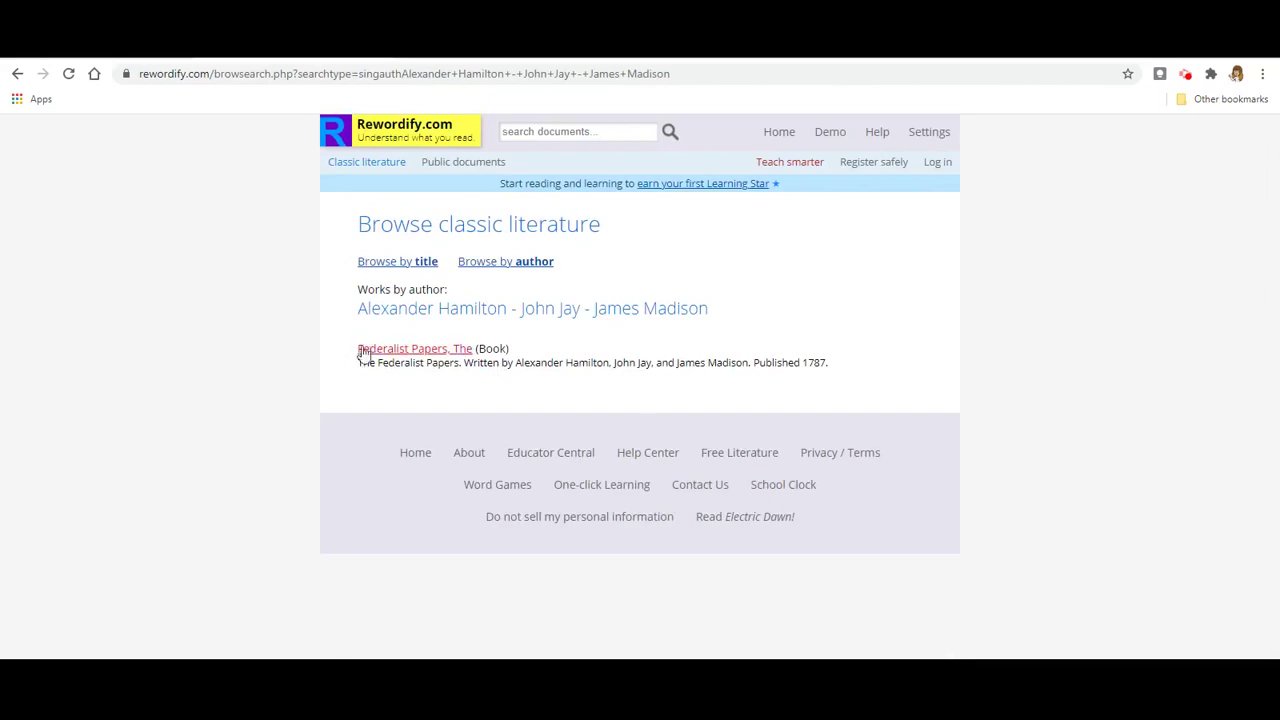
left_click(372, 352)
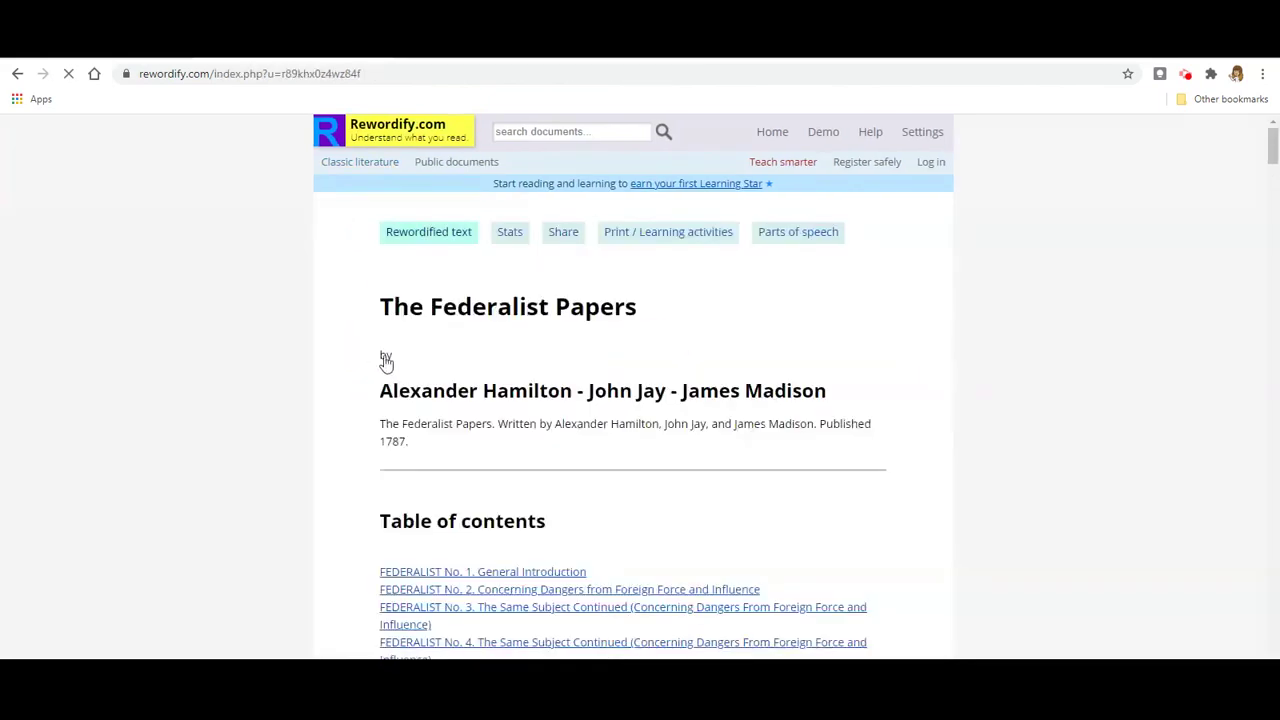
Step: Open the chapter FEDERALIST No. 51 from the book's table of contents
scroll(1062, 460, "down", 4)
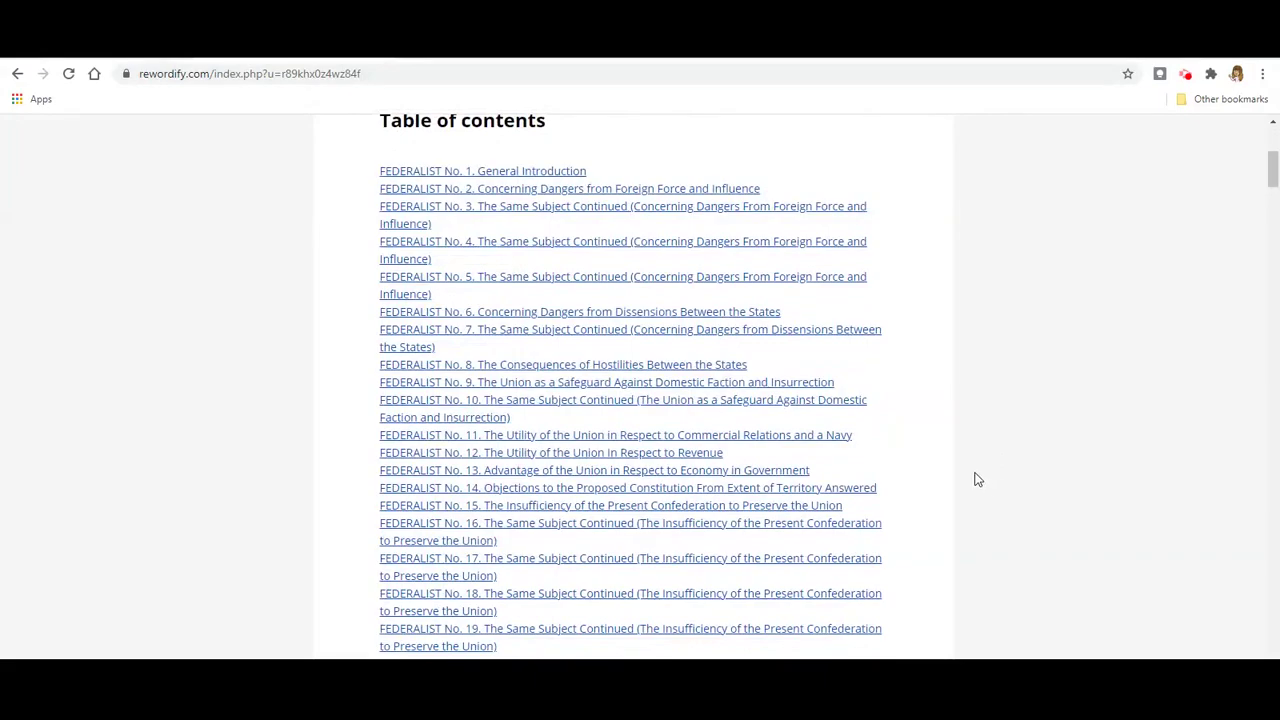
scroll(975, 481, "down", 6)
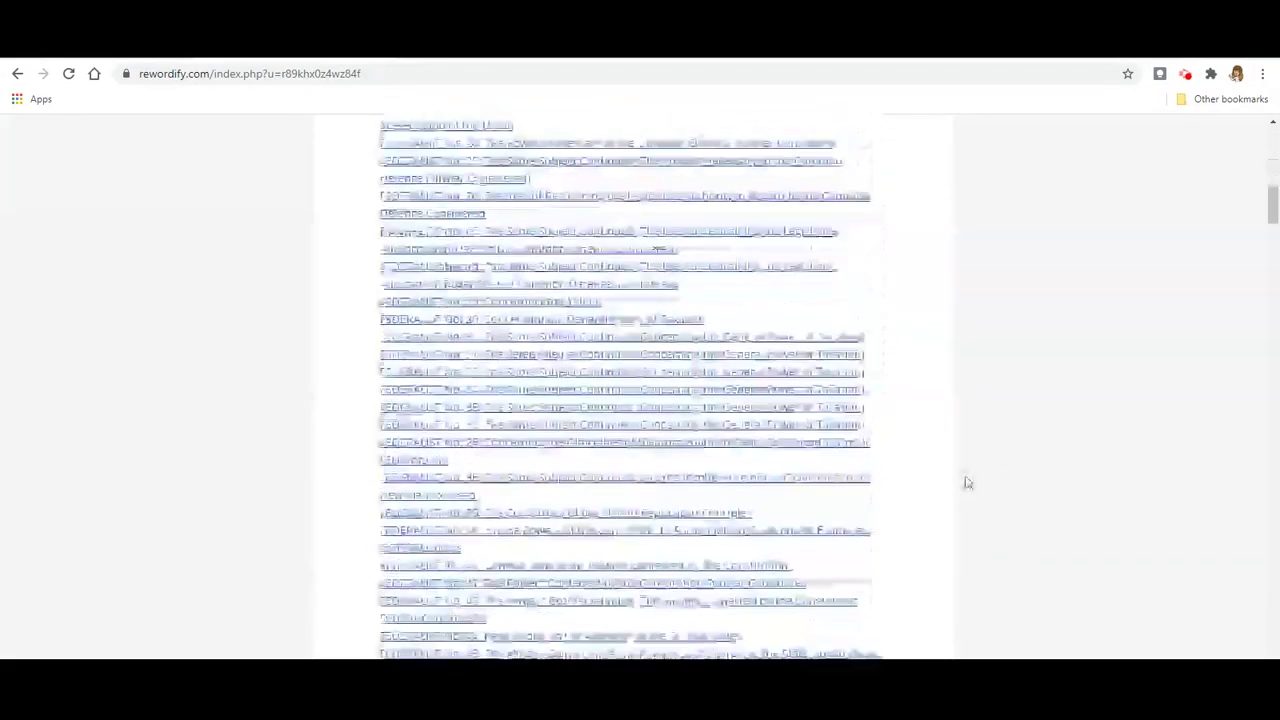
scroll(968, 483, "down", 8)
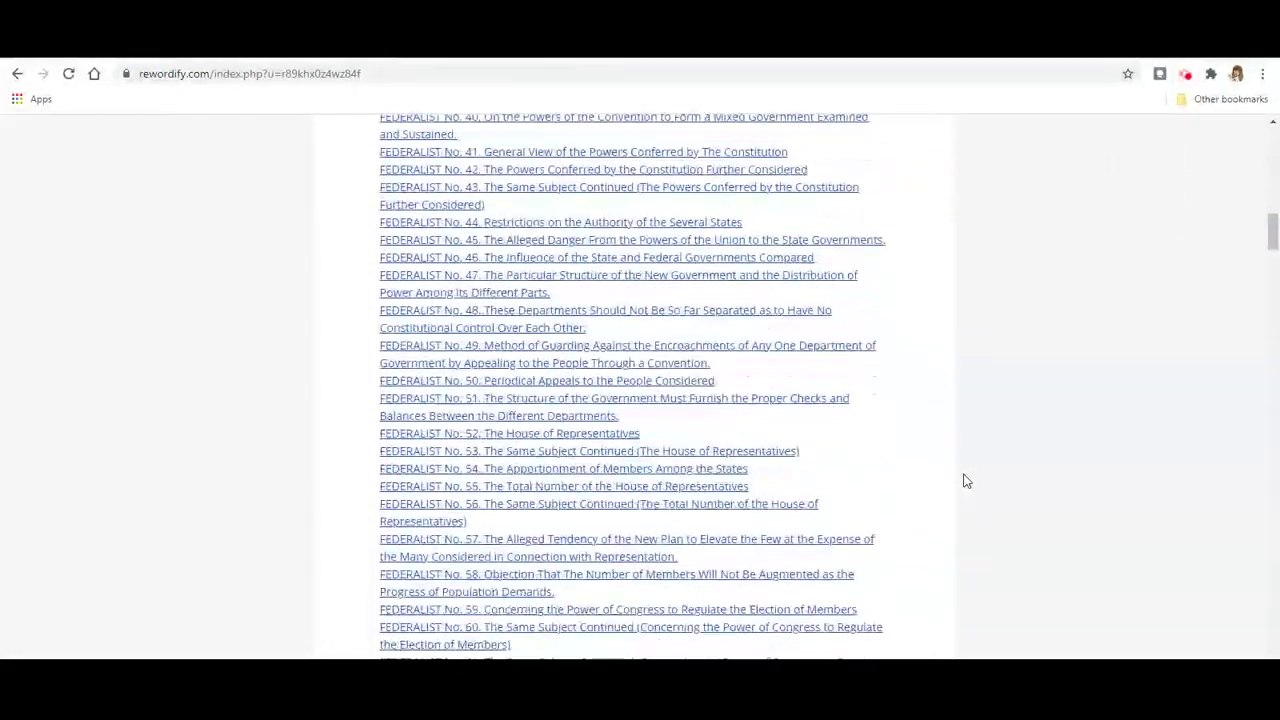
left_click(530, 400)
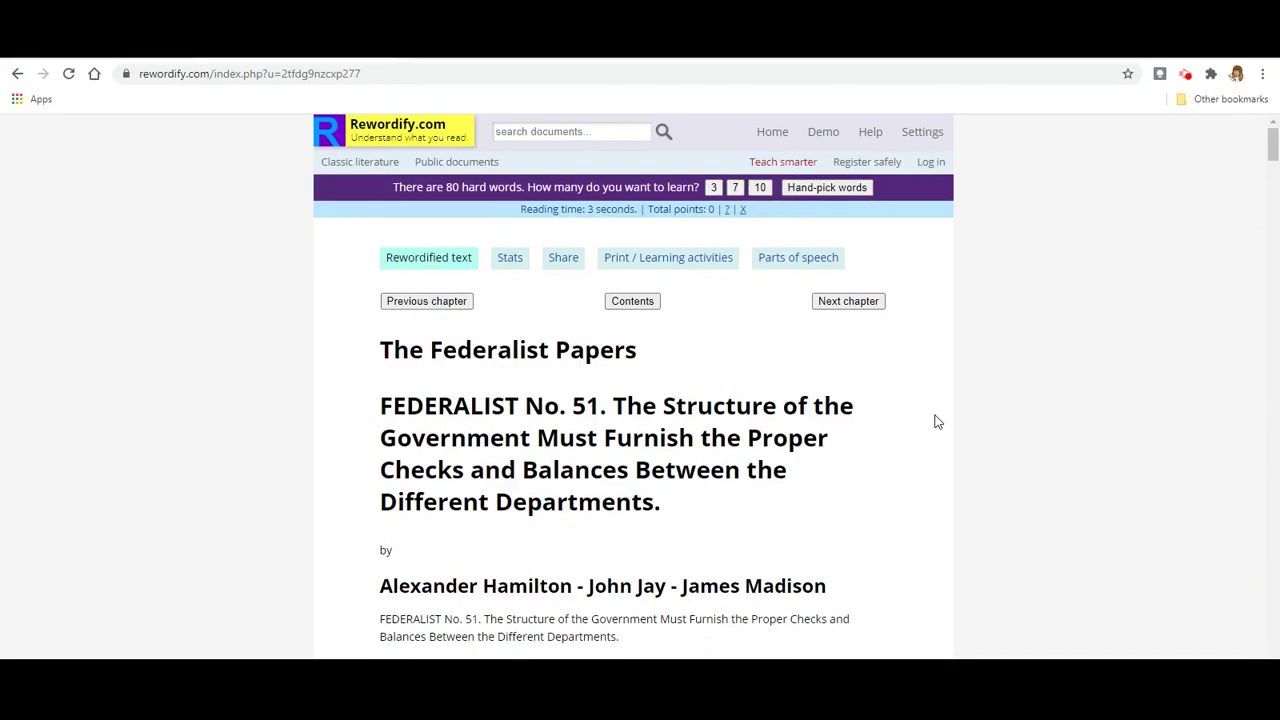
Step: Read through the Federalist No. 51 chapter, examining the highlighted hard words and their inline easier meanings
scroll(932, 421, "down", 6)
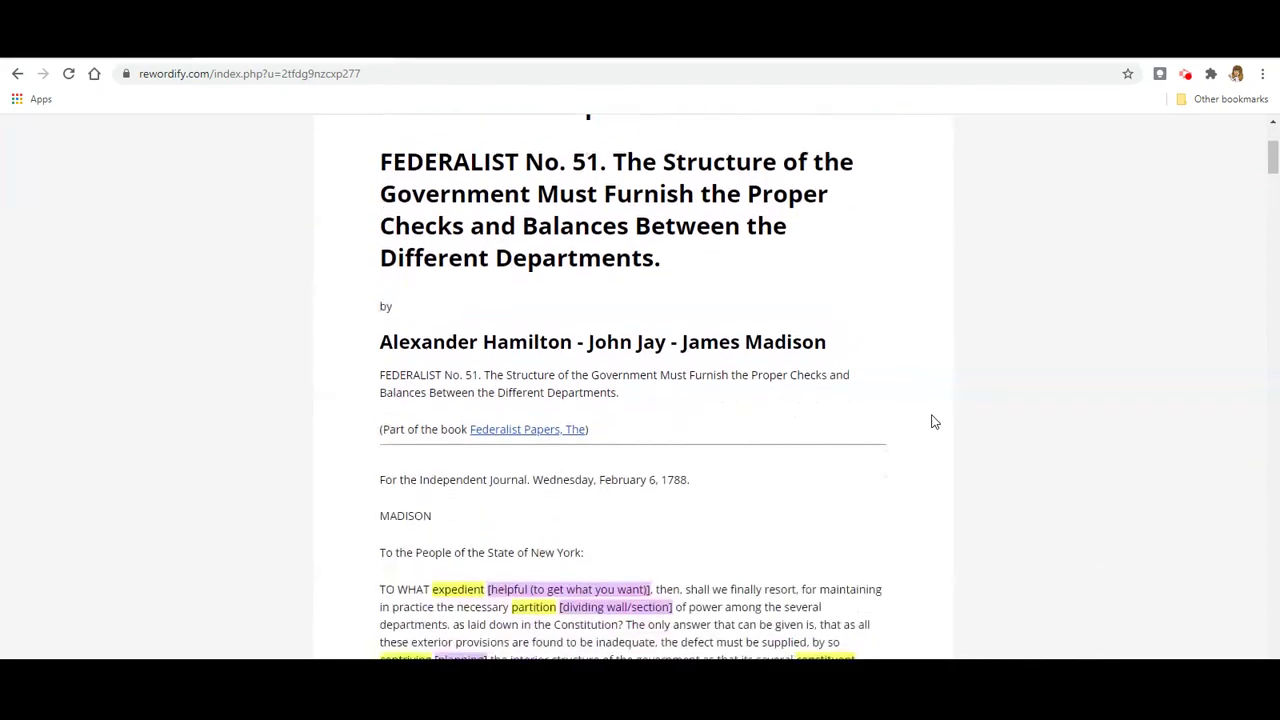
scroll(932, 421, "down", 3)
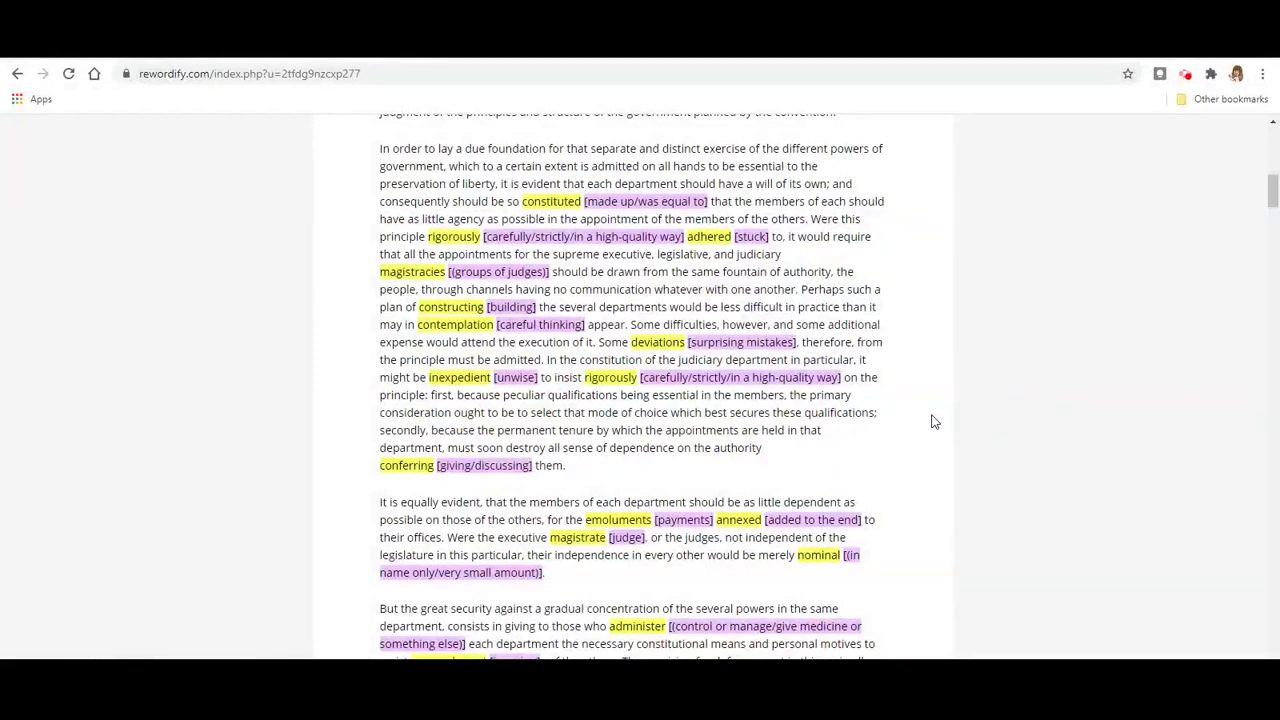
scroll(932, 421, "down", 3)
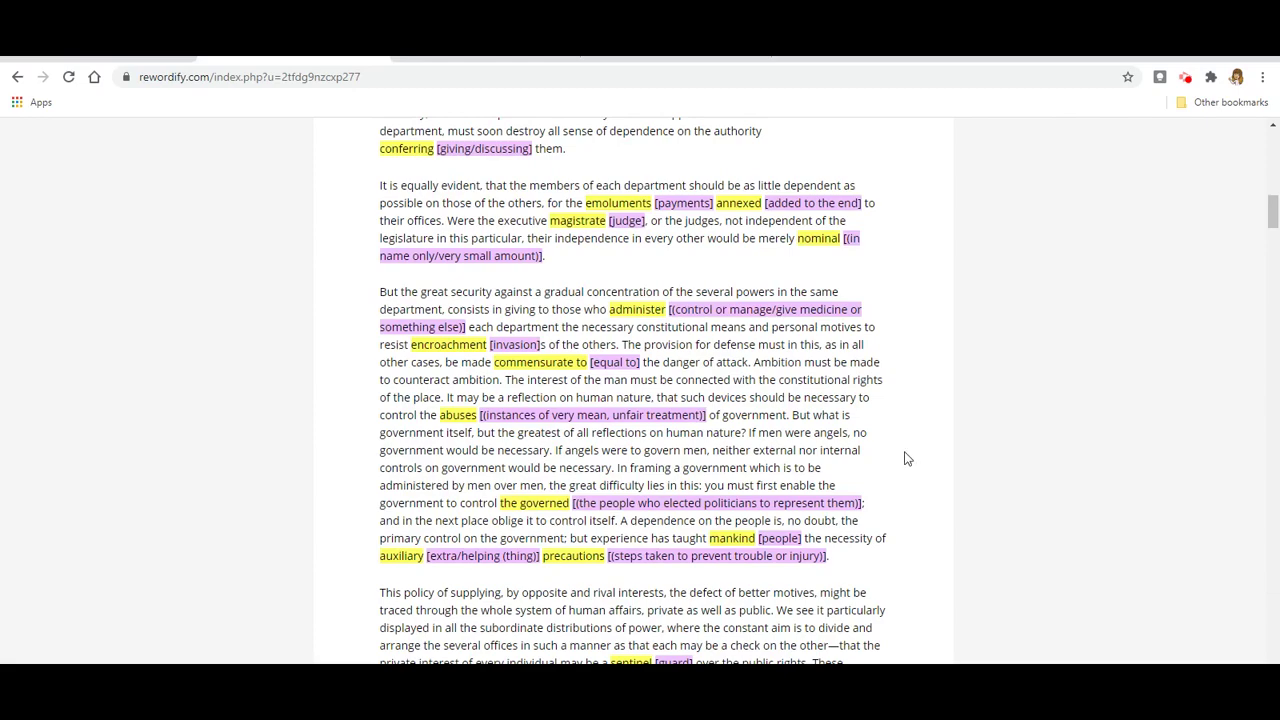
scroll(905, 458, "up", 15)
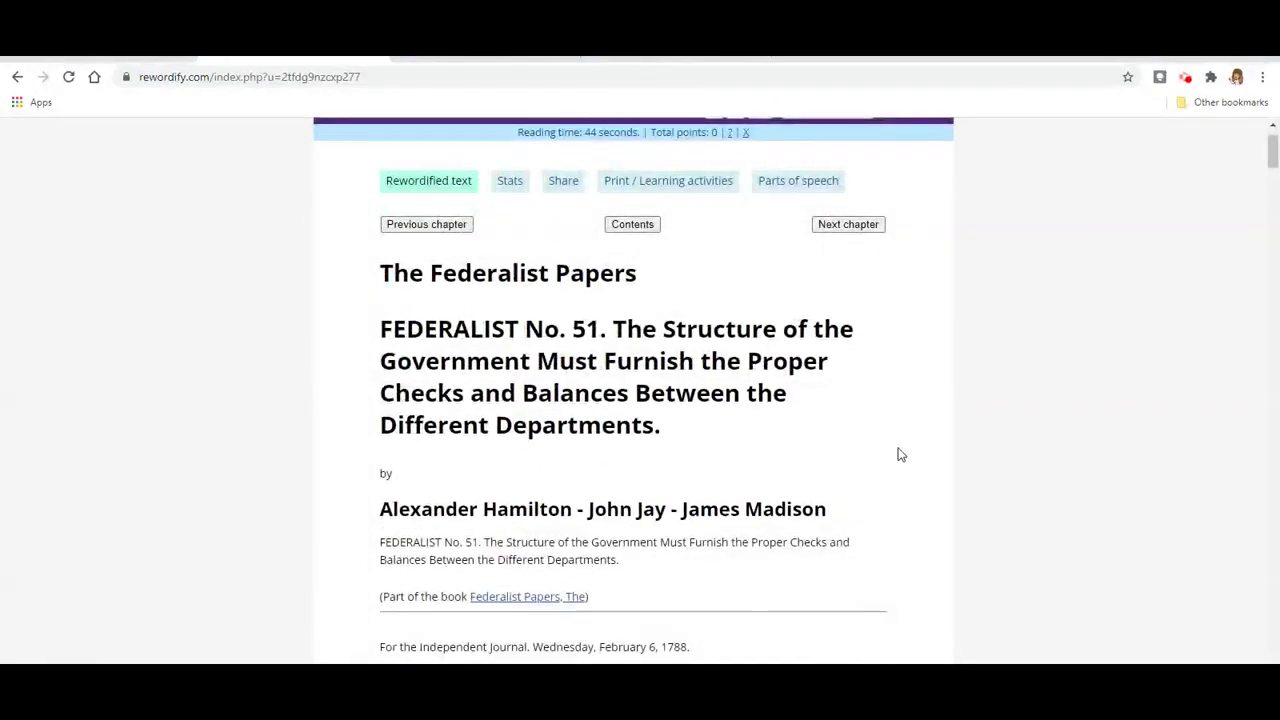
scroll(900, 455, "down", 3)
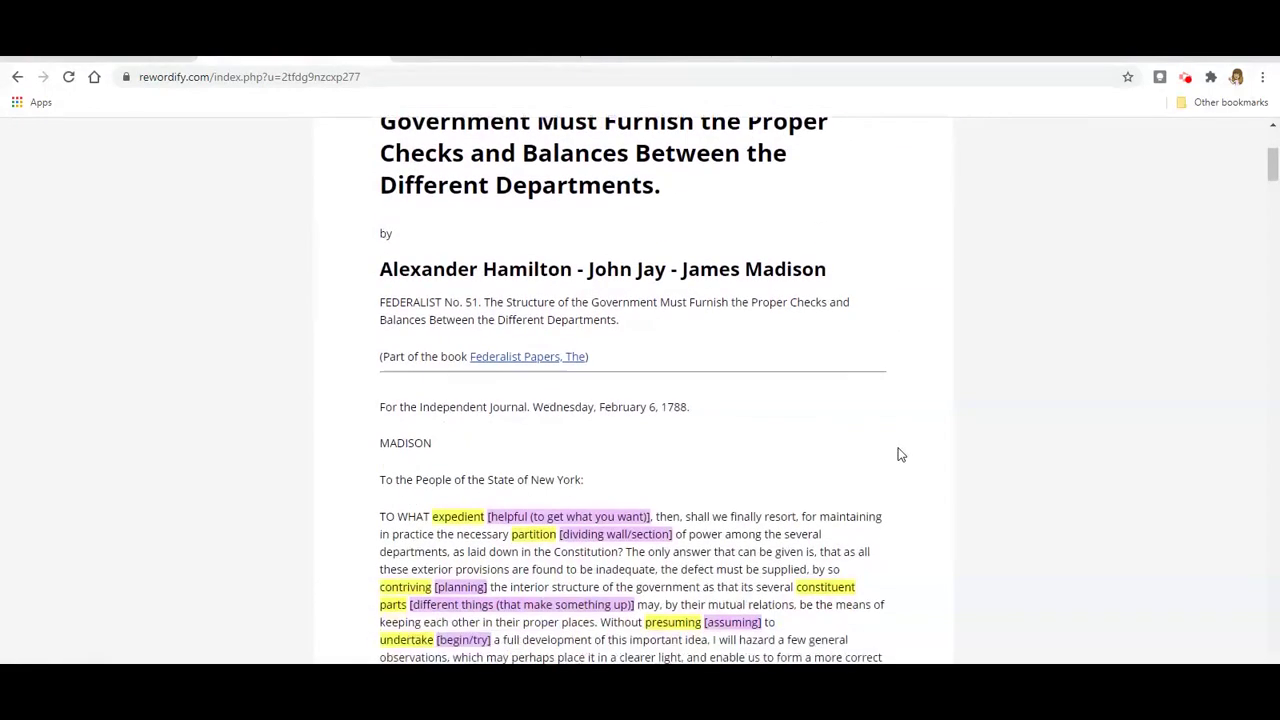
scroll(900, 455, "down", 10)
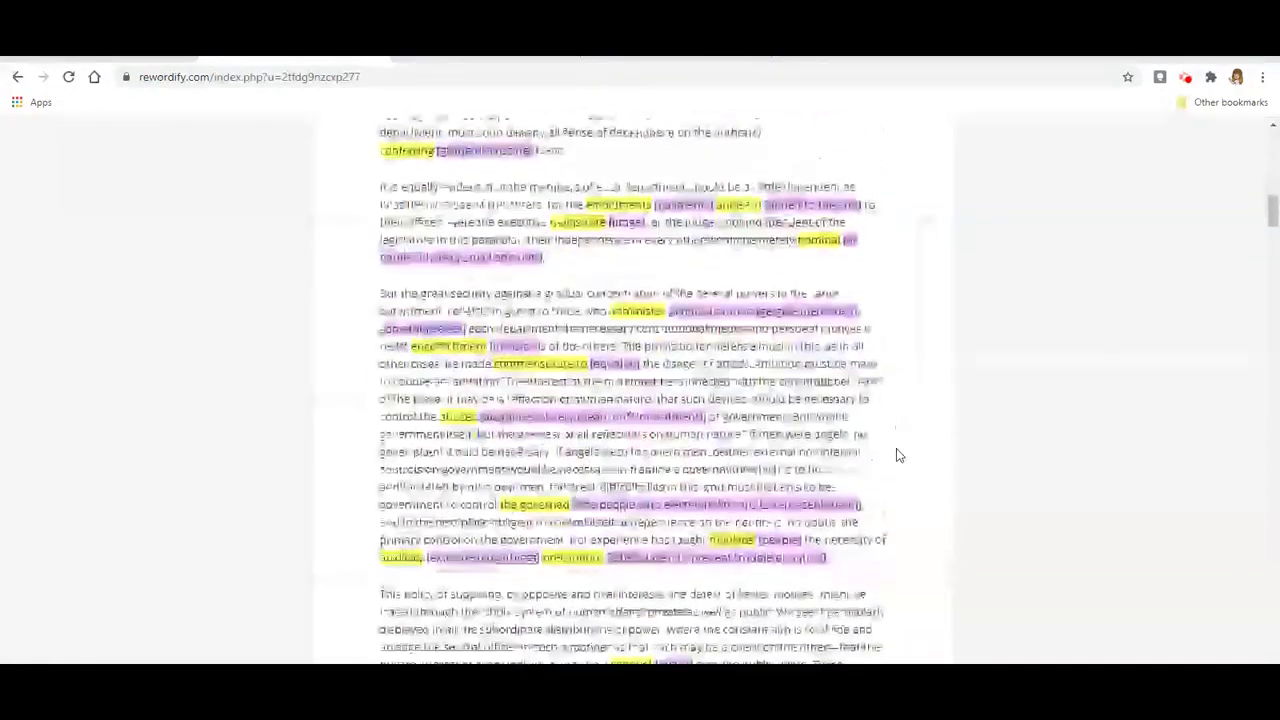
scroll(897, 455, "down", 2)
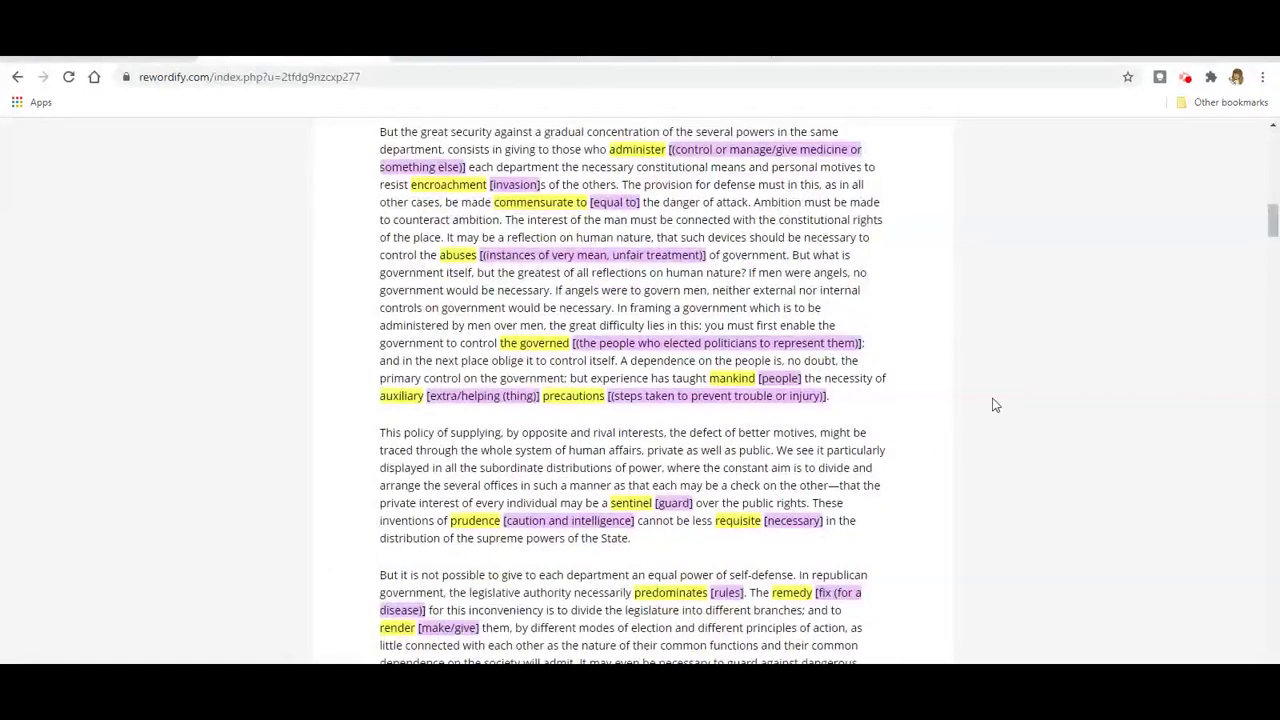
scroll(983, 404, "up", 1)
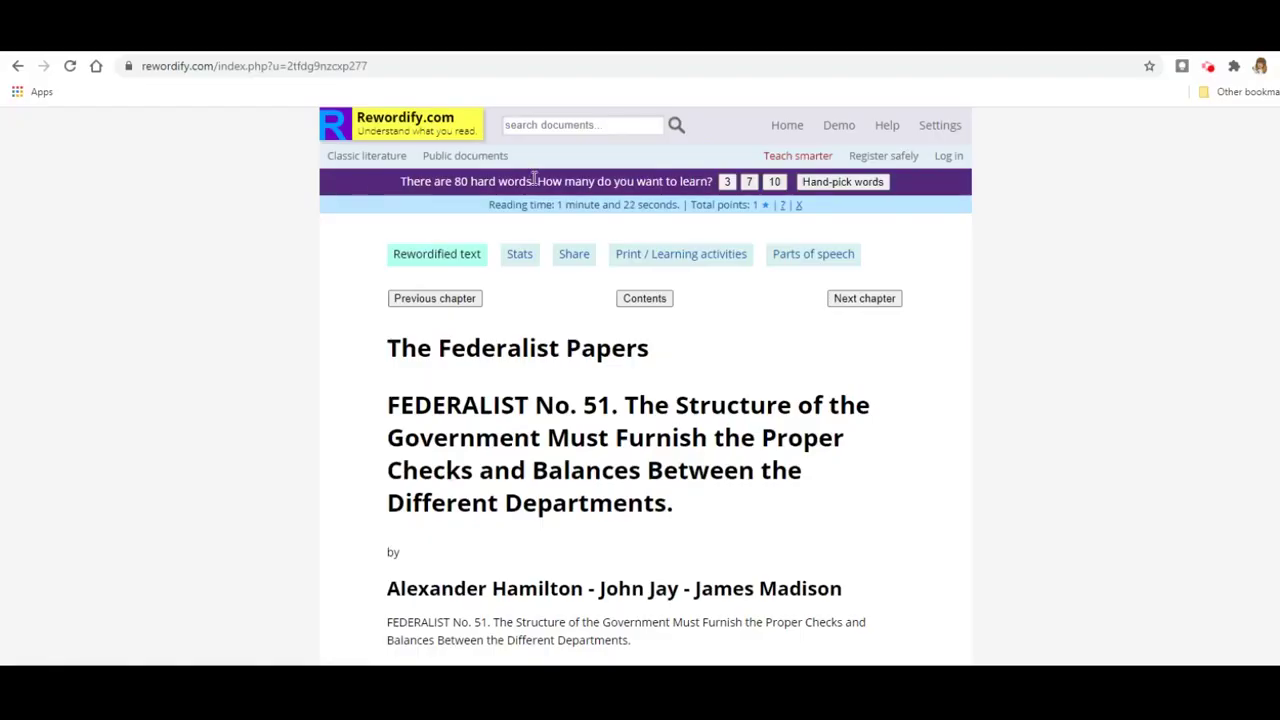
Step: Start a learning session for 10 hard words and take "induced" through its meaning and listening steps to usage in context
left_click(775, 182)
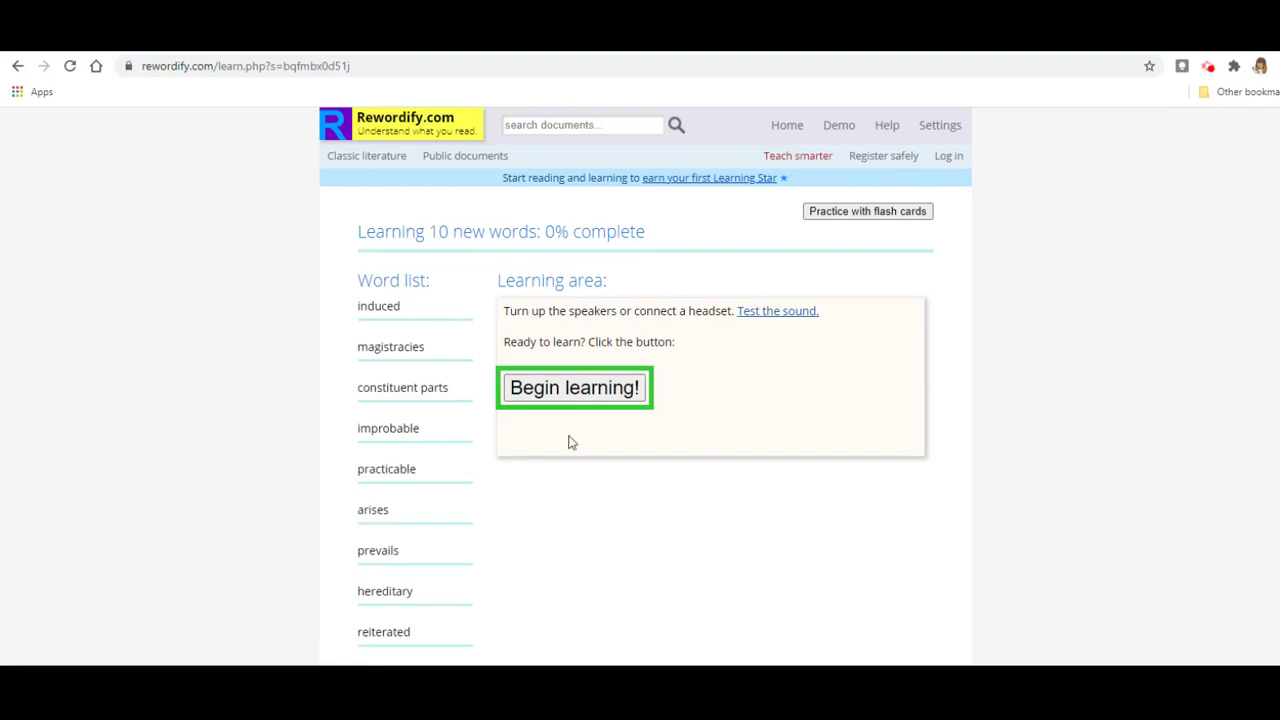
left_click(606, 396)
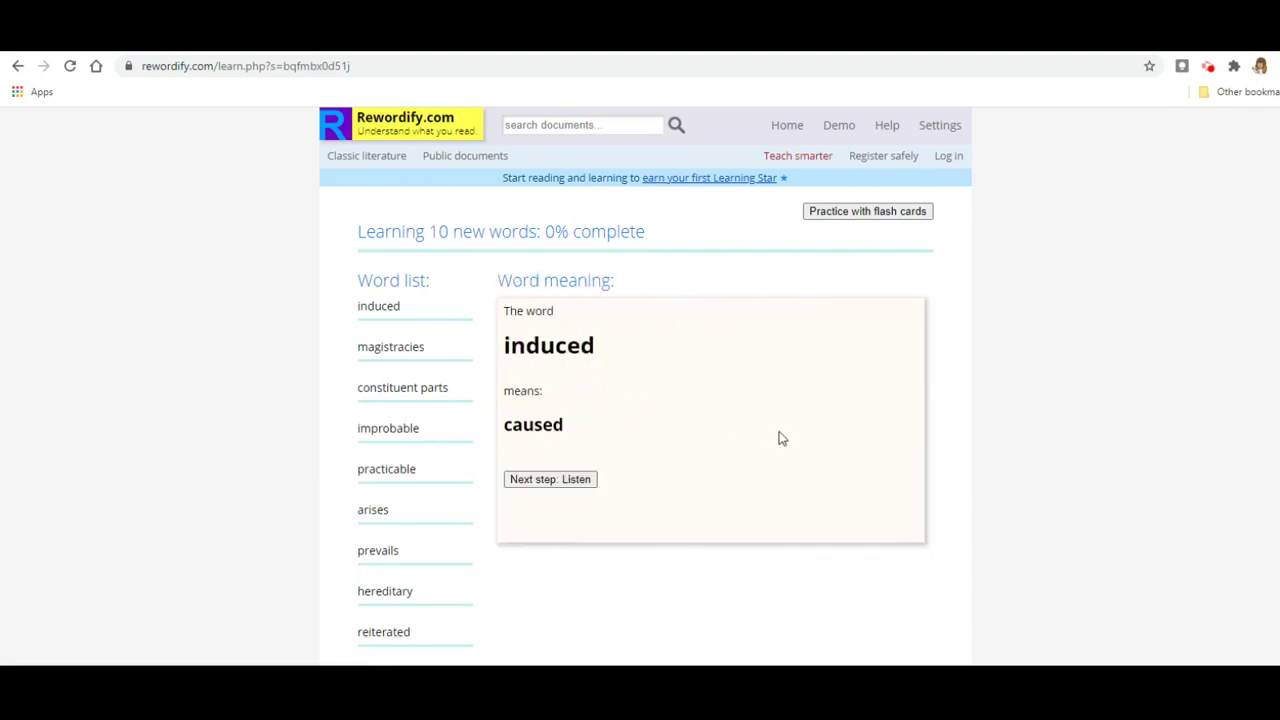
left_click(557, 480)
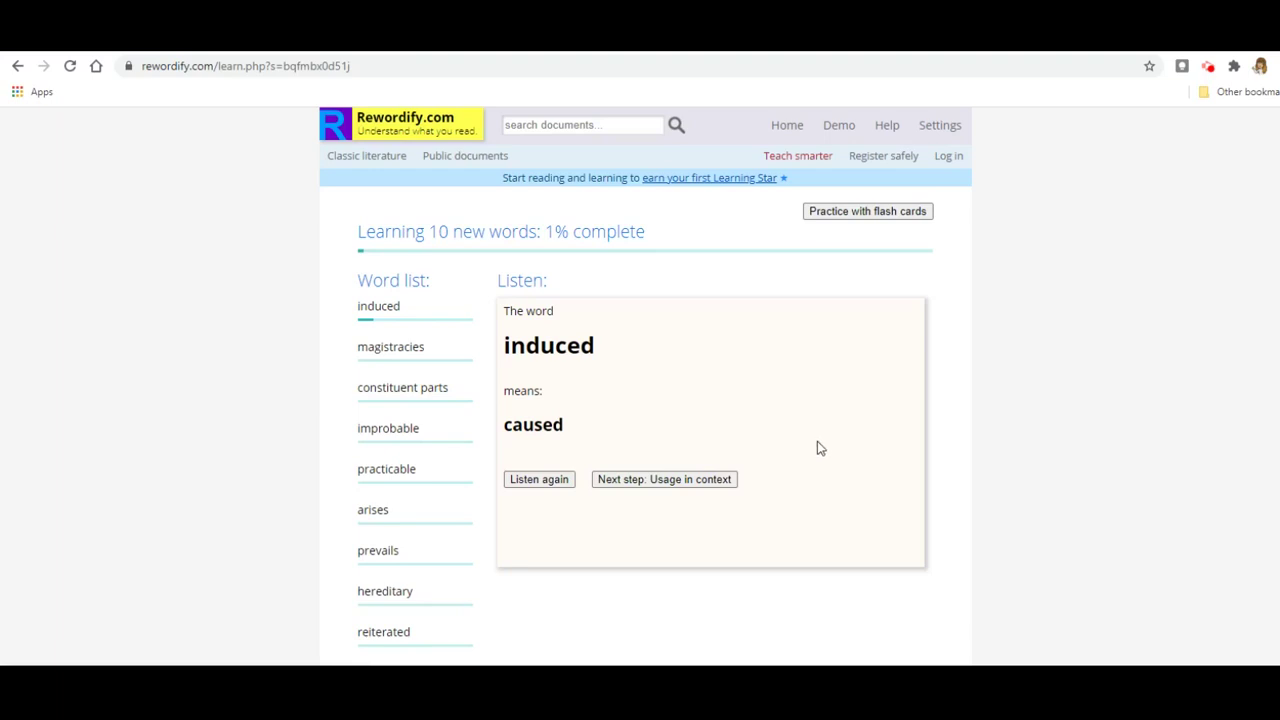
left_click(688, 480)
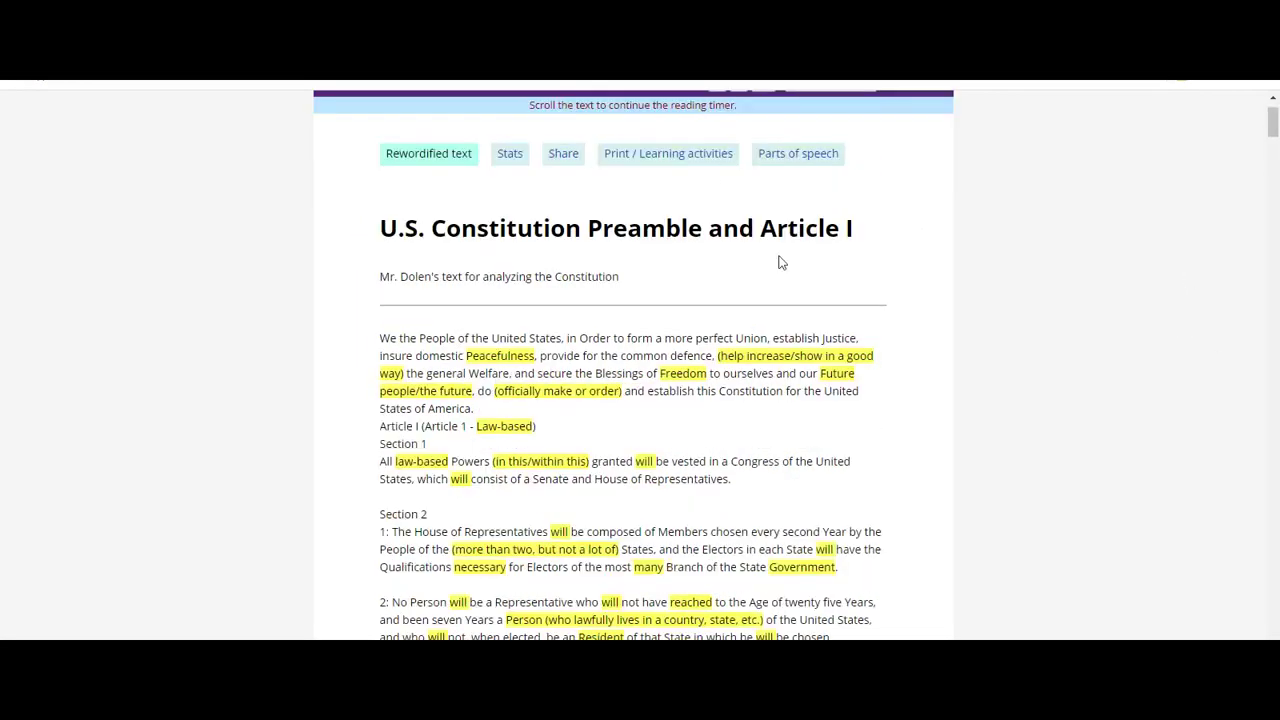
Step: In the U.S. Constitution Preamble and Article I text, check the original word behind the highlighted "Peacefulness" and close its definition
scroll(1009, 373, "down", 1)
scroll(1009, 379, "up", 1)
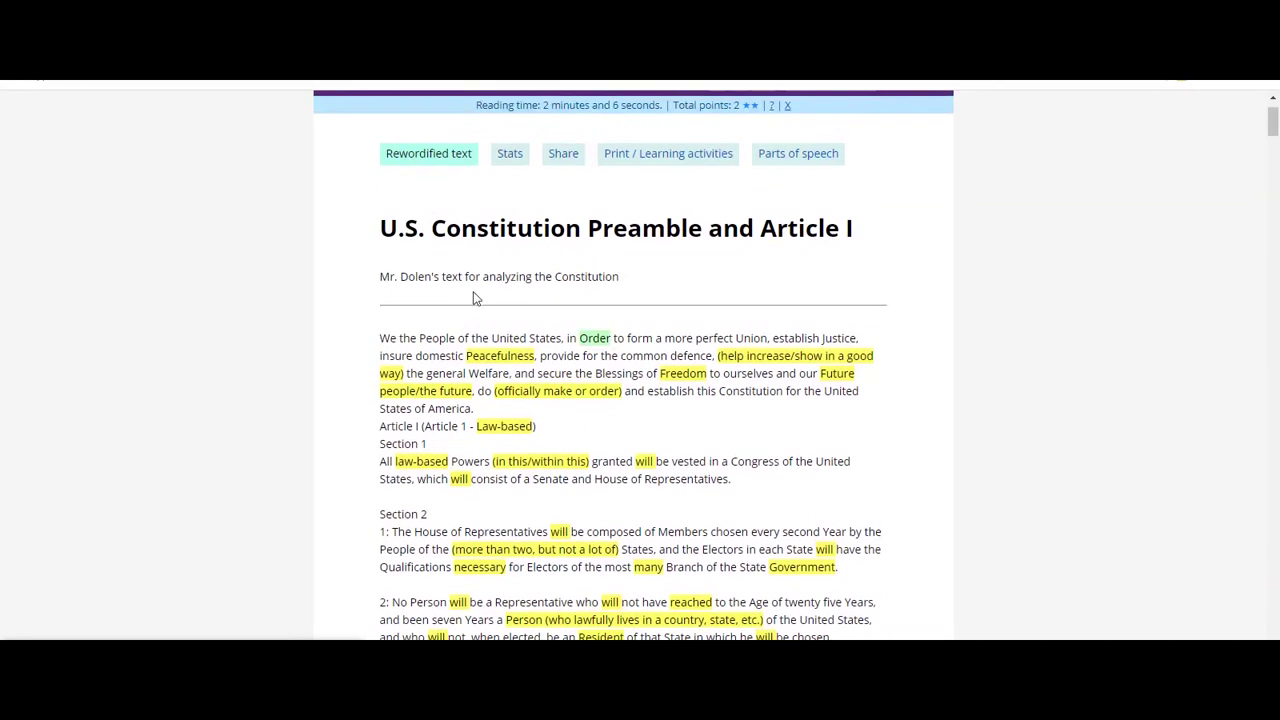
scroll(980, 366, "down", 1)
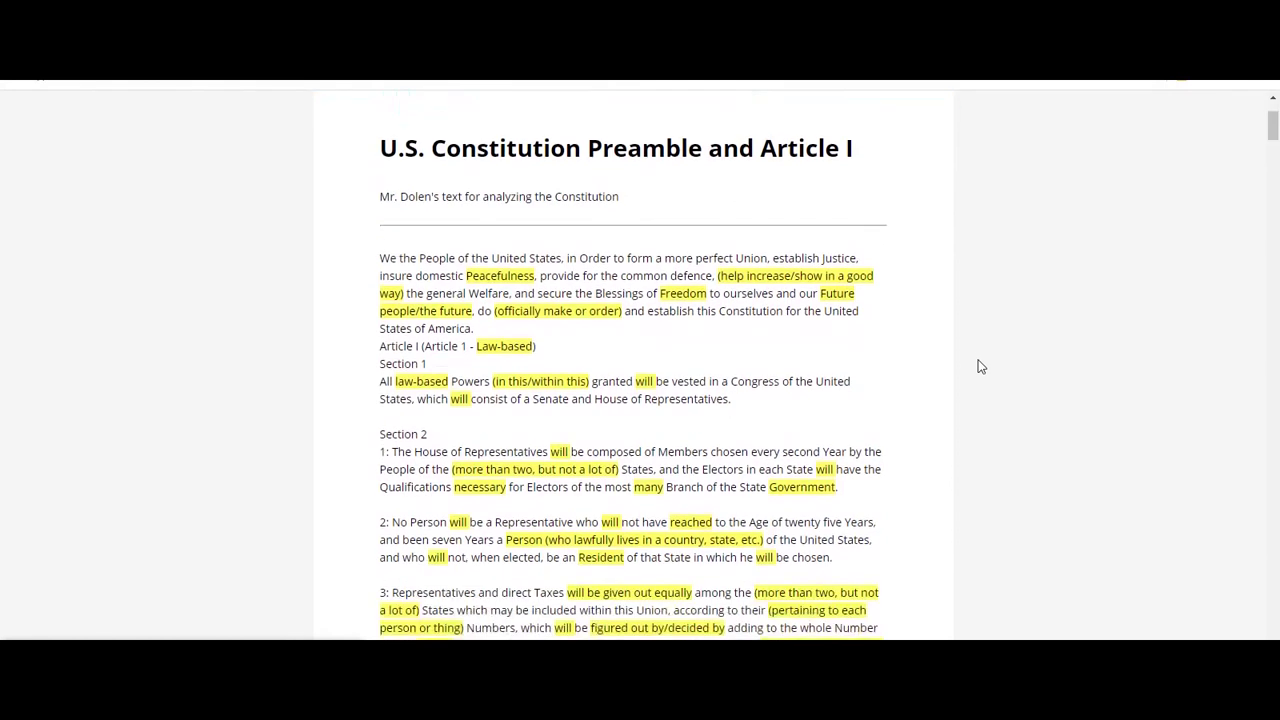
scroll(973, 356, "down", 1)
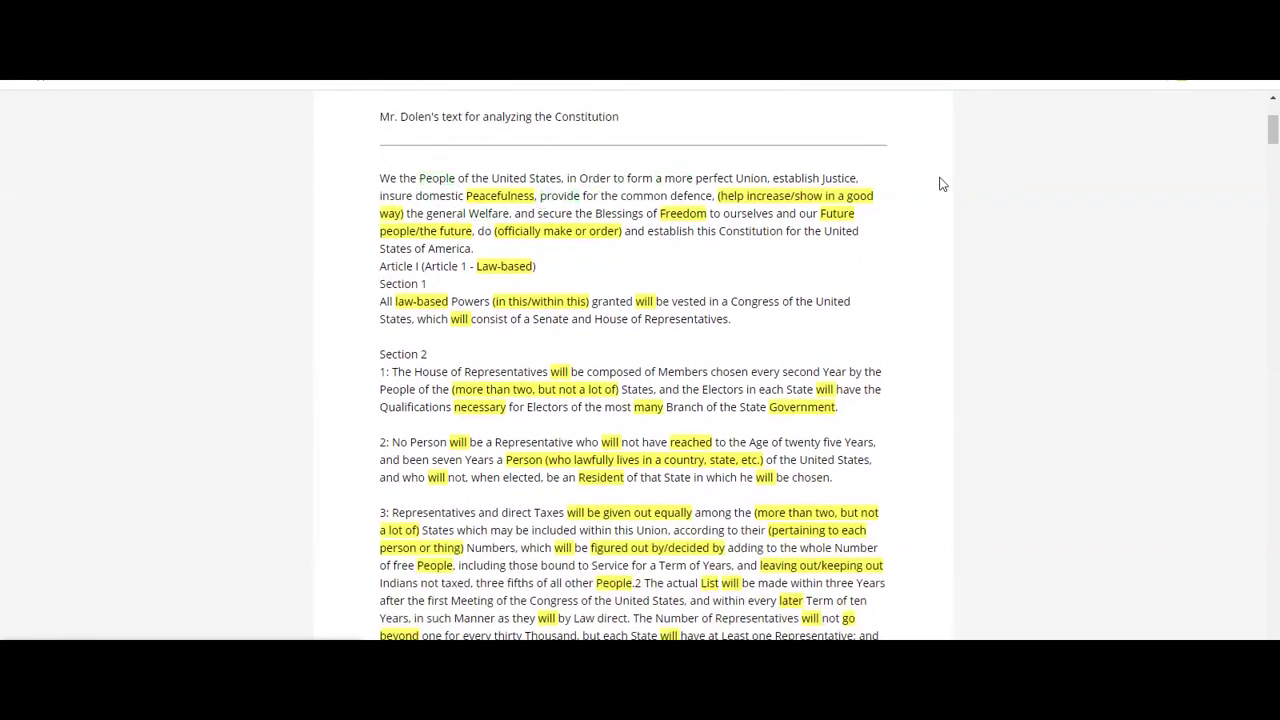
left_click(480, 197)
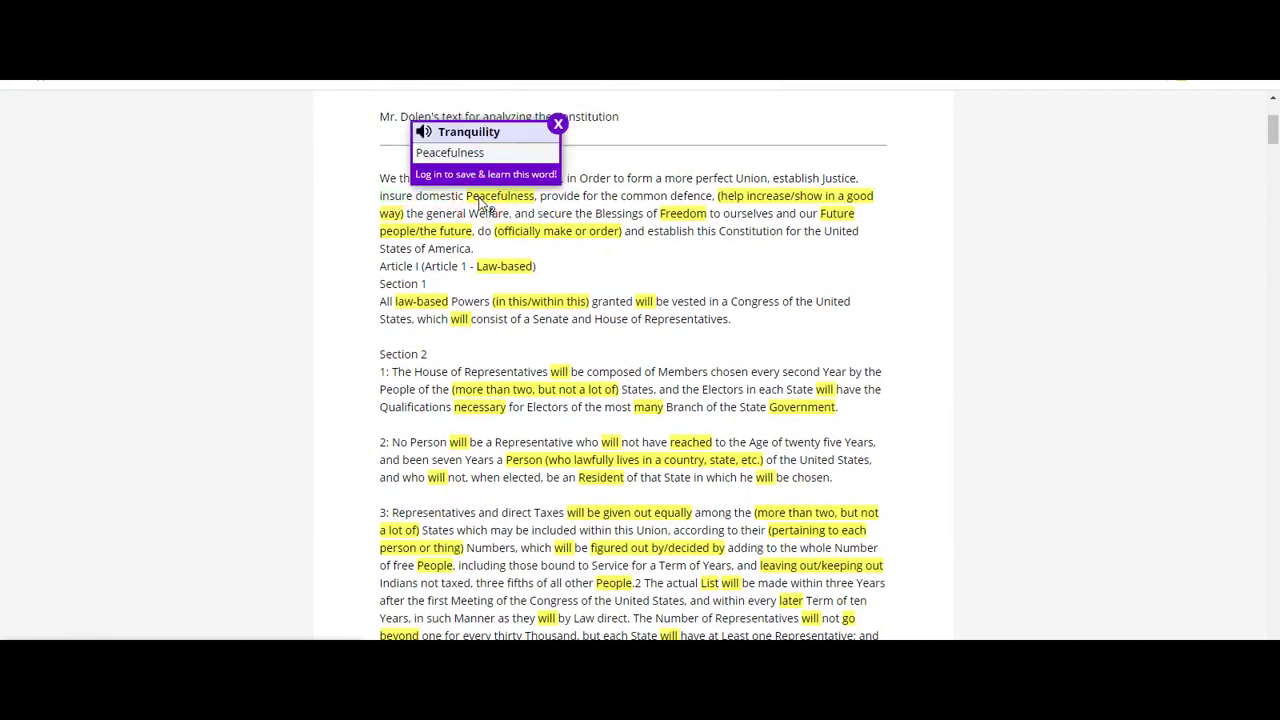
left_click(558, 124)
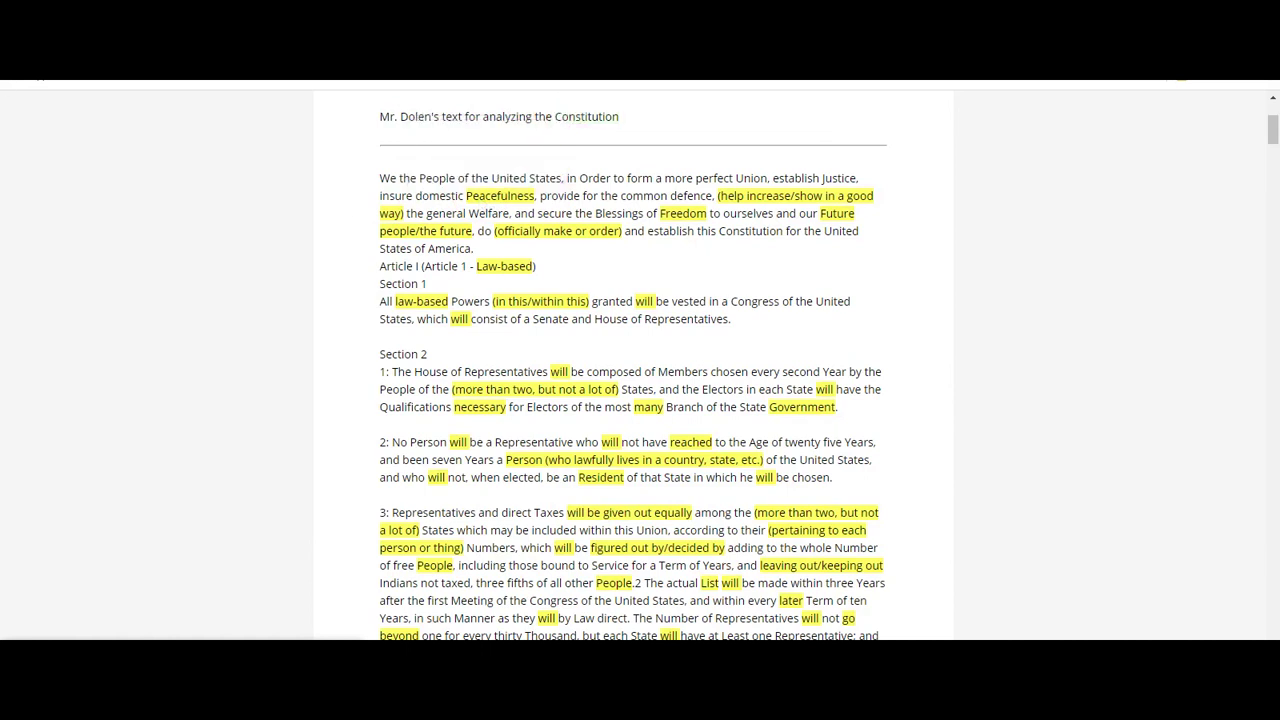